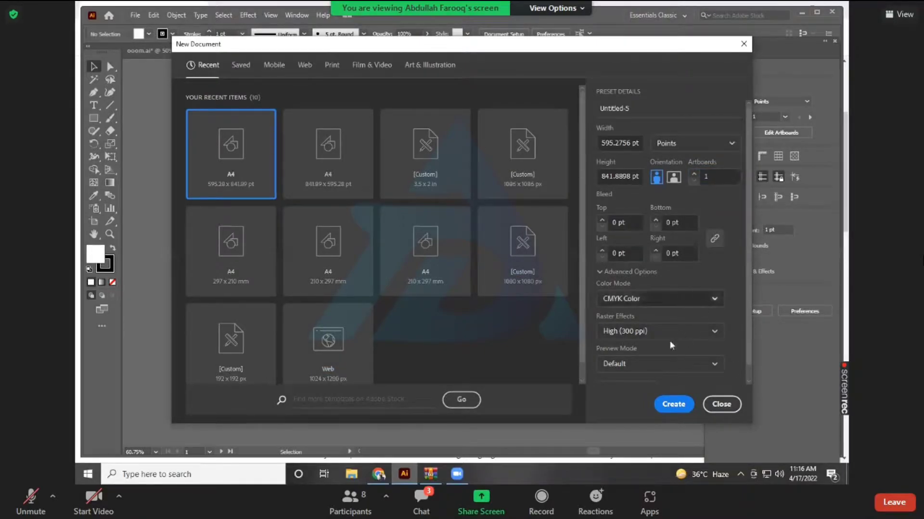
Create an A4 portrait document in CMYK colour at 300 ppi and place a point text object on the artboard.
{"action": "key", "text": "Return"}
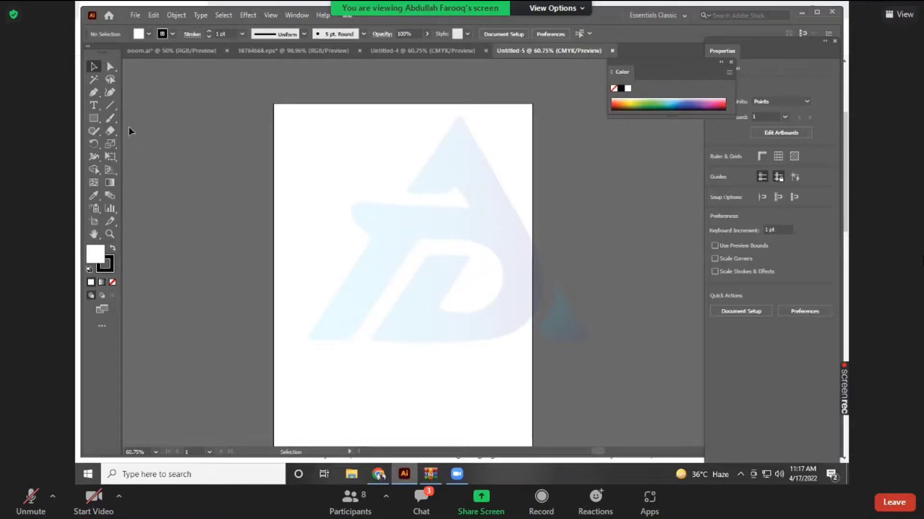
{"action": "left_click", "coordinate": [95, 106]}
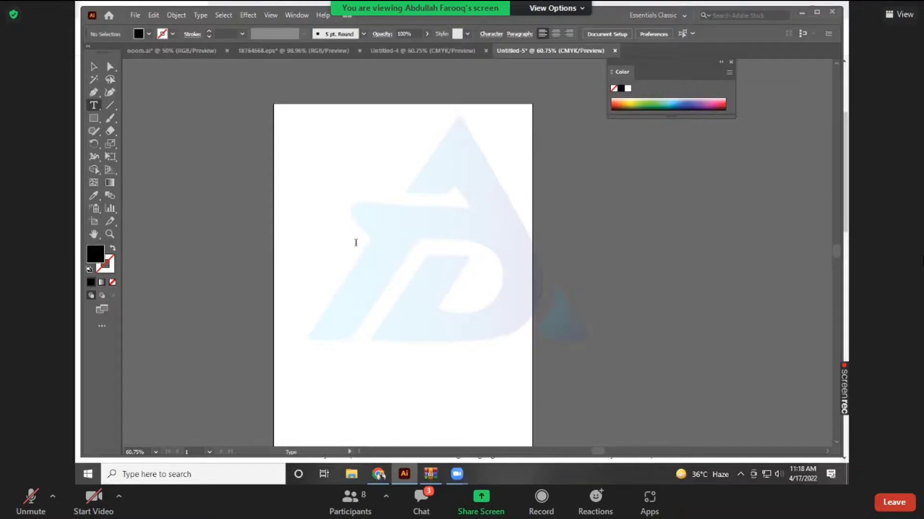
{"action": "left_click", "coordinate": [357, 243]}
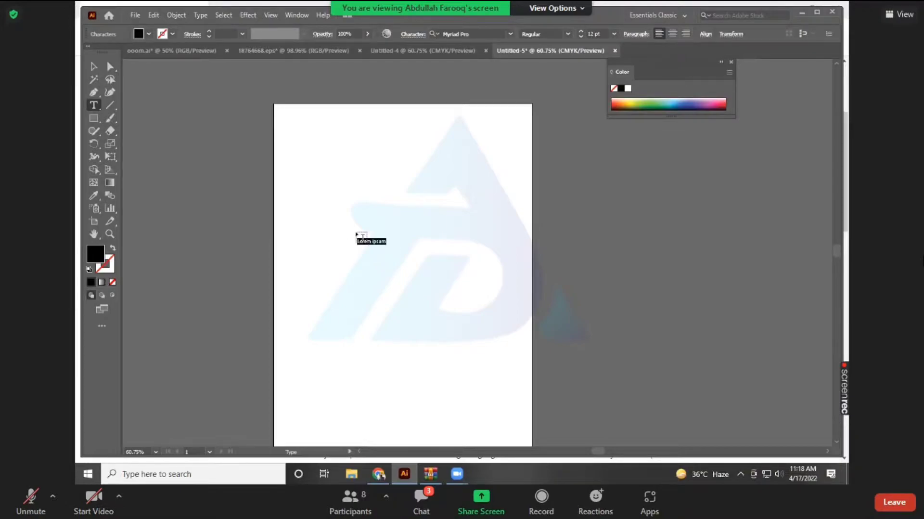
Replace the placeholder text with a person's first name and finish text editing.
{"action": "key", "text": "Escape"}
{"action": "key", "text": "ctrl+plus"}
{"action": "key", "text": "ctrl+plus"}
{"action": "key", "text": "ctrl+plus"}
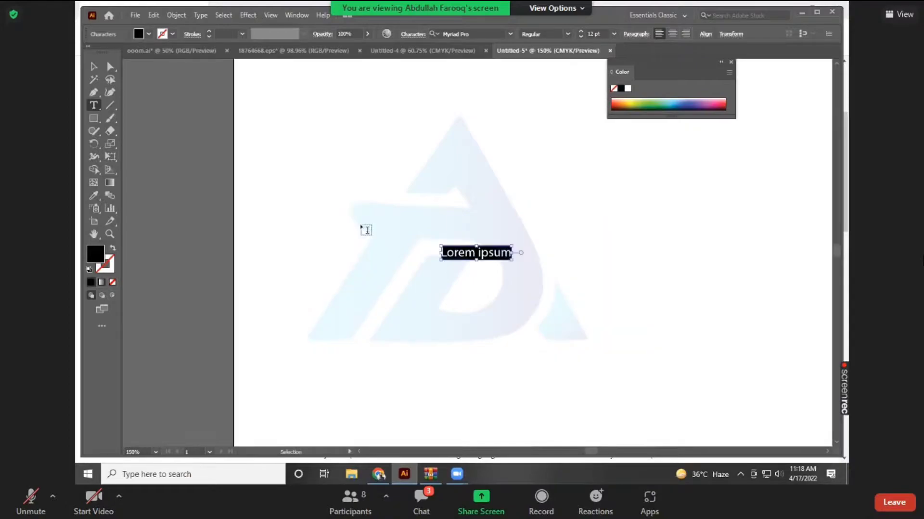
{"action": "key", "text": "ctrl+plus"}
{"action": "key", "text": "BackSpace"}
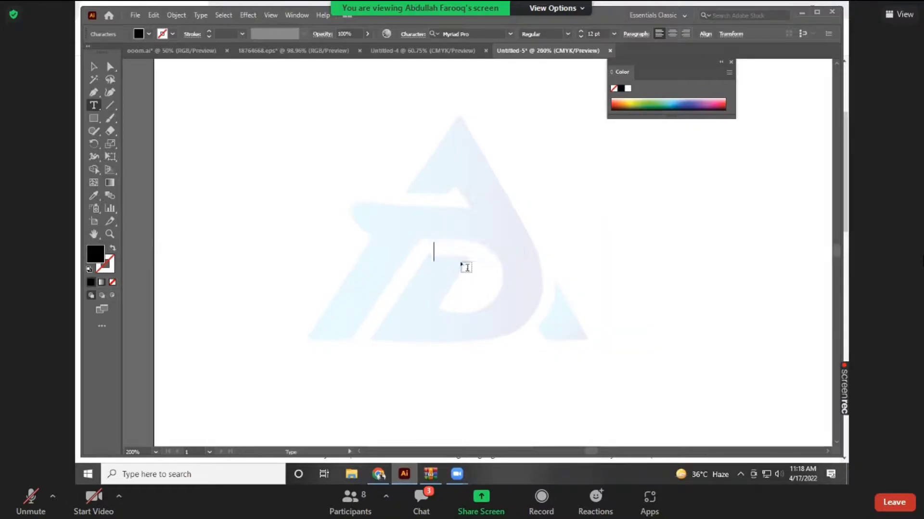
{"action": "key", "text": "BackSpace"}
{"action": "key", "text": "BackSpace"}
{"action": "key", "text": "BackSpace"}
{"action": "key", "text": "BackSpace"}
{"action": "key", "text": "BackSpace"}
{"action": "key", "text": "BackSpace"}
{"action": "key", "text": "BackSpace"}
{"action": "key", "text": "BackSpace"}
{"action": "key", "text": "BackSpace"}
{"action": "key", "text": "BackSpace"}
{"action": "key", "text": "BackSpace"}
{"action": "type", "text": "Rehan"}
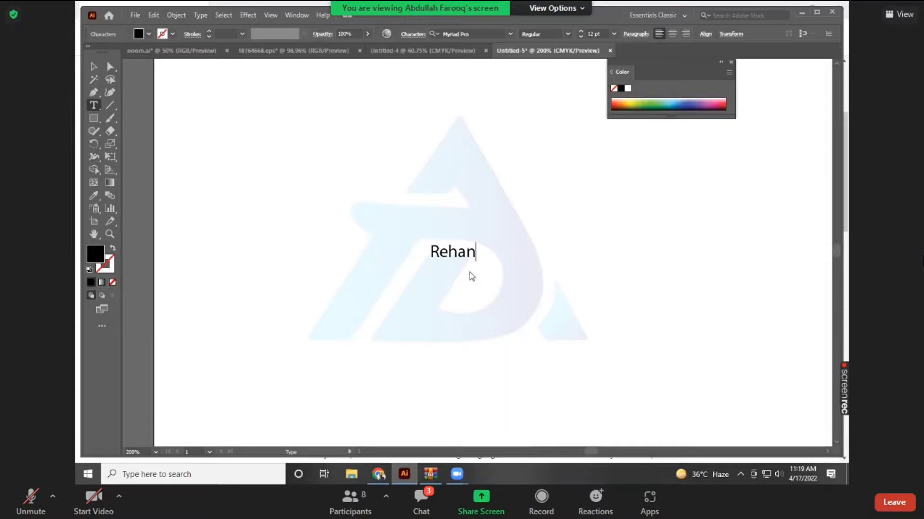
{"action": "key", "text": "Escape"}
{"action": "key", "text": "Return"}
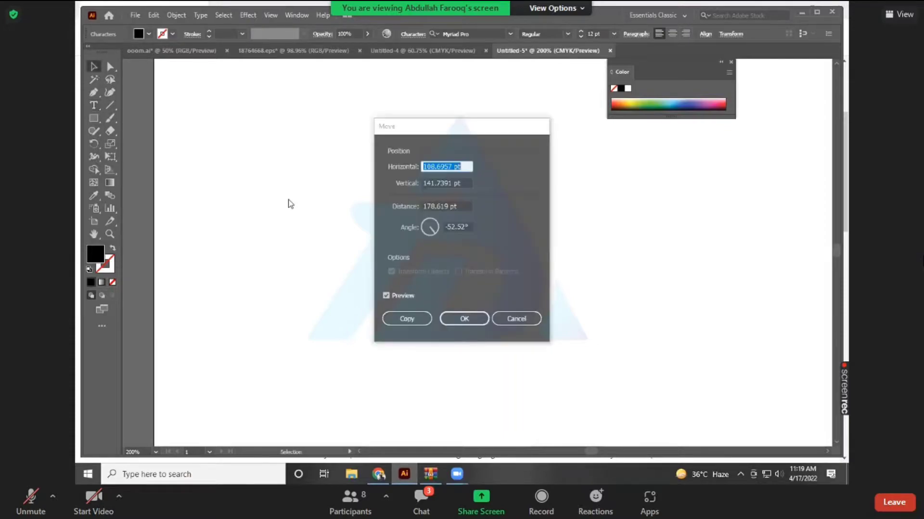
{"action": "key", "text": "Escape"}
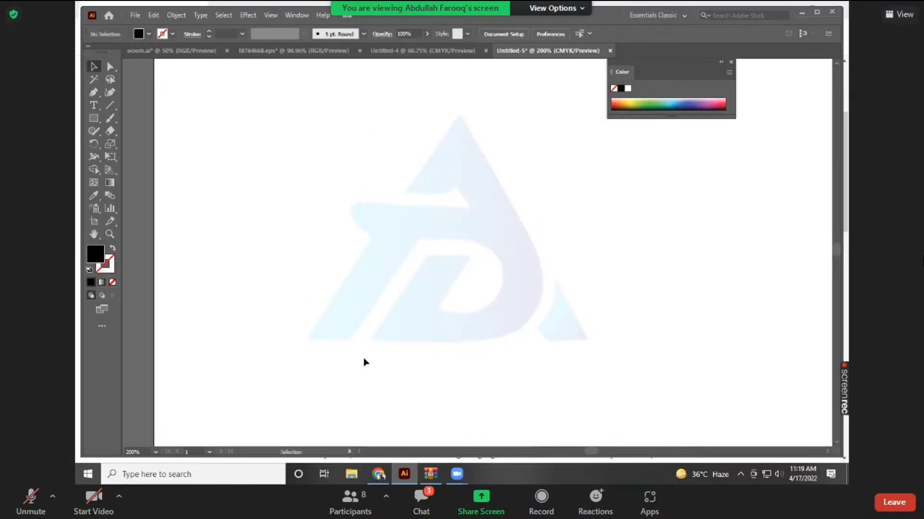
{"action": "key", "text": "ctrl+z"}
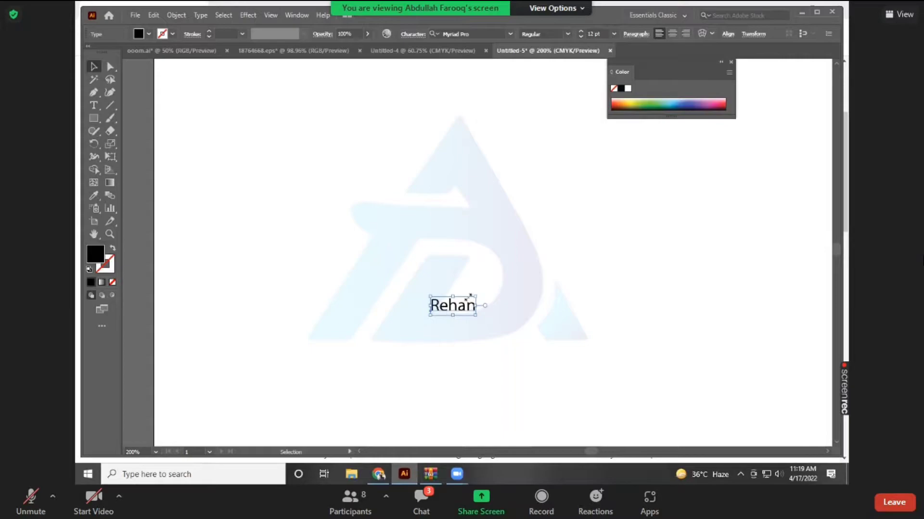
Scale the name text up proportionally to about 32 pt and move it higher on the artboard.
{"action": "left_click_drag", "start_coordinate": [490, 272], "coordinate": [530, 278]}
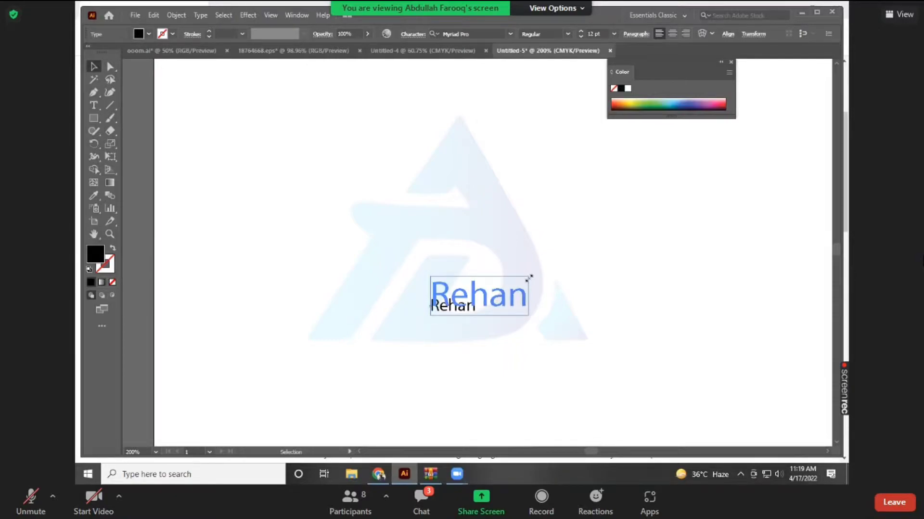
{"action": "left_click_drag", "start_coordinate": [529, 278], "coordinate": [626, 283]}
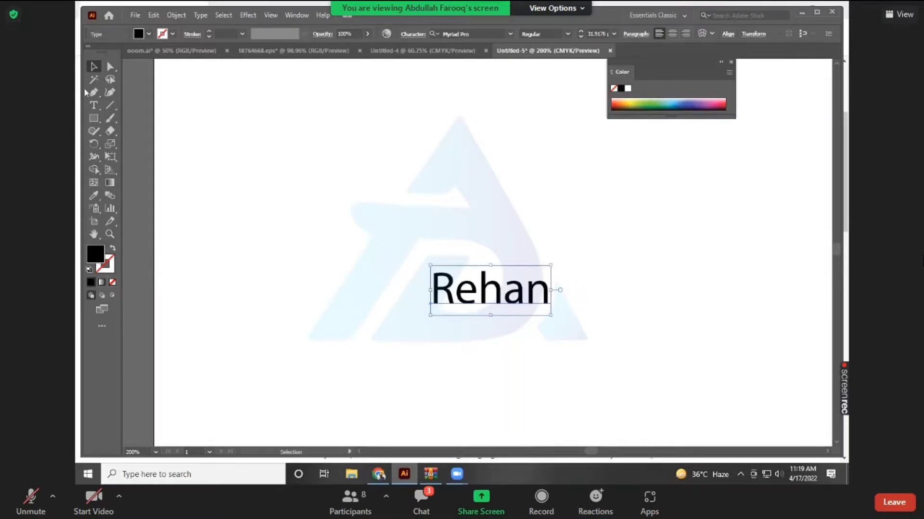
{"action": "left_click_drag", "start_coordinate": [373, 248], "coordinate": [356, 177]}
{"action": "left_click", "coordinate": [94, 105]}
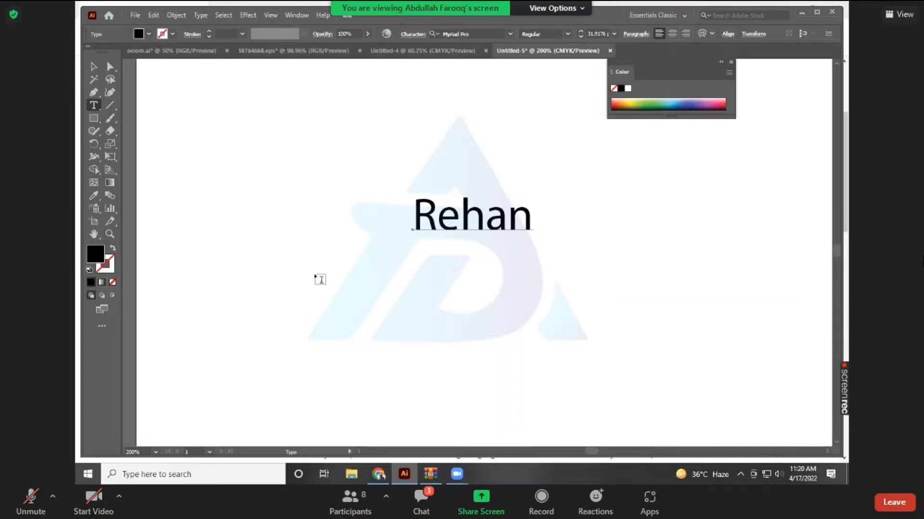
{"action": "left_click", "coordinate": [170, 158]}
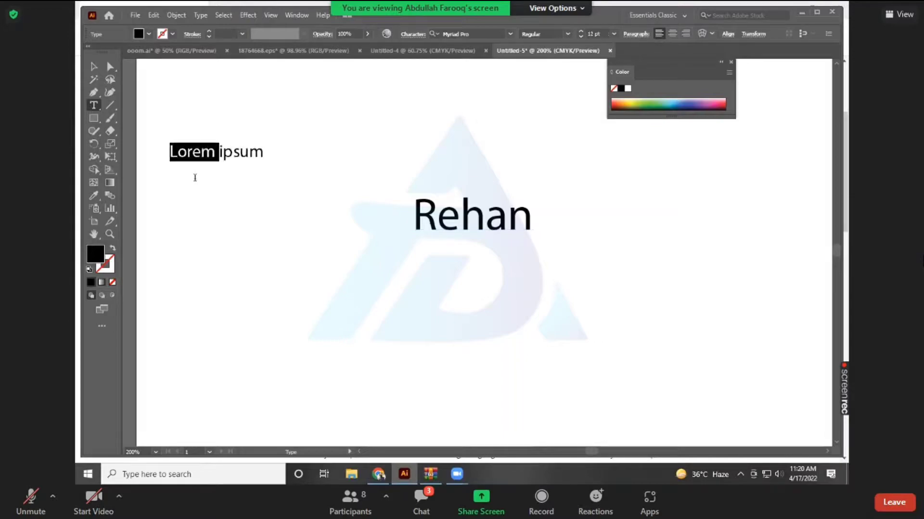
{"action": "left_click", "coordinate": [96, 66]}
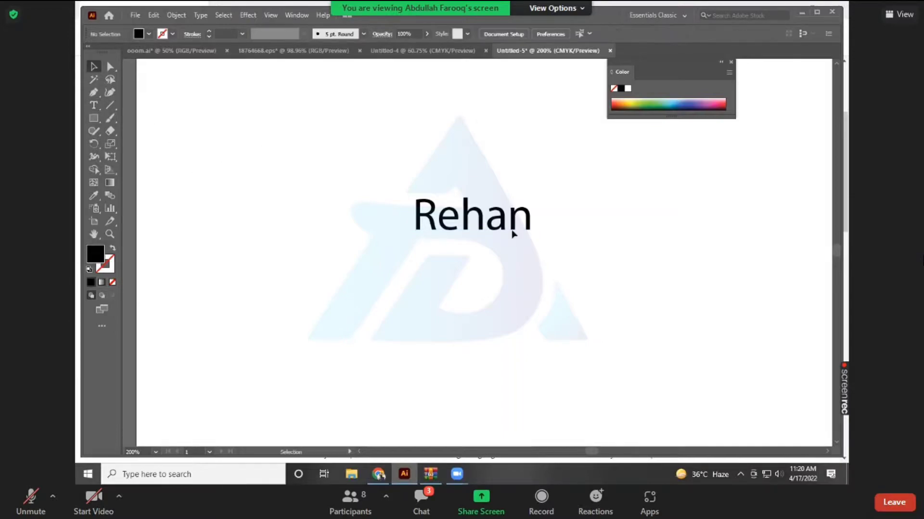
Try offsetting the name text with the Move command and undo the displacements.
{"action": "double_click", "coordinate": [483, 215]}
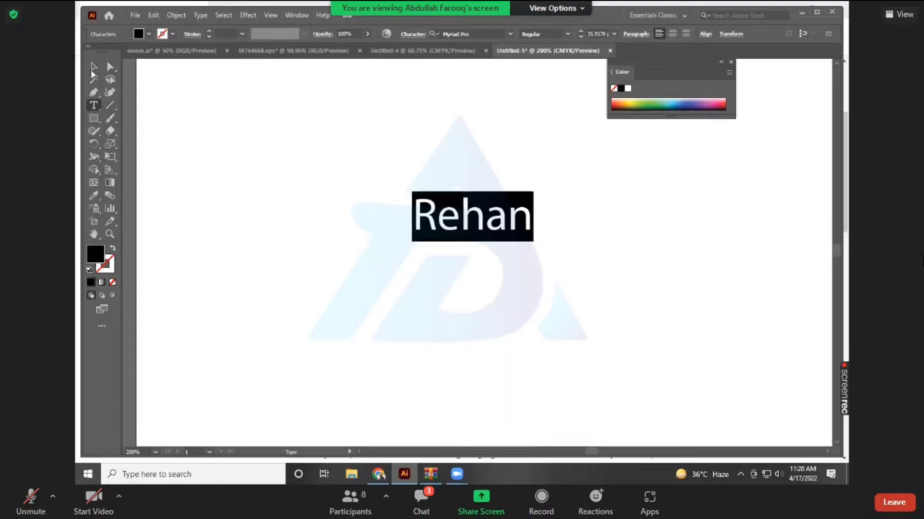
{"action": "double_click", "coordinate": [92, 71]}
{"action": "left_click", "coordinate": [479, 326]}
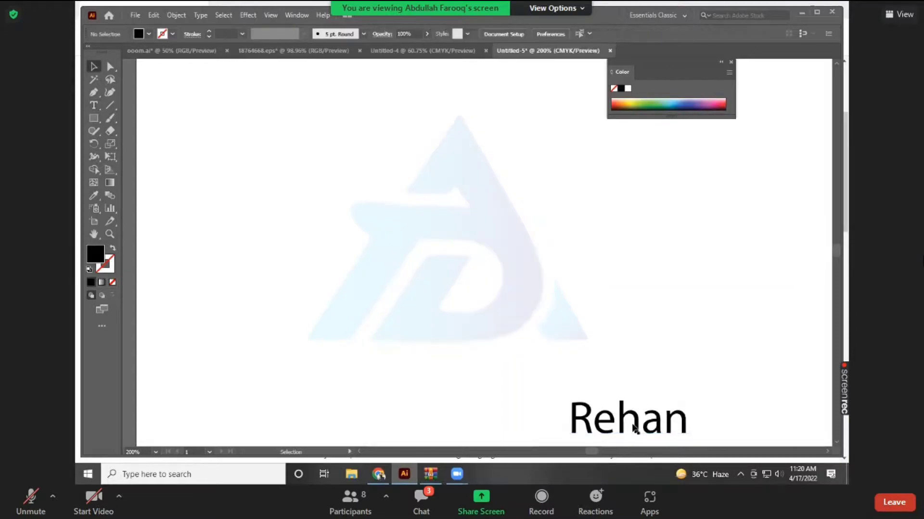
{"action": "key", "text": "t"}
{"action": "double_click", "coordinate": [94, 65]}
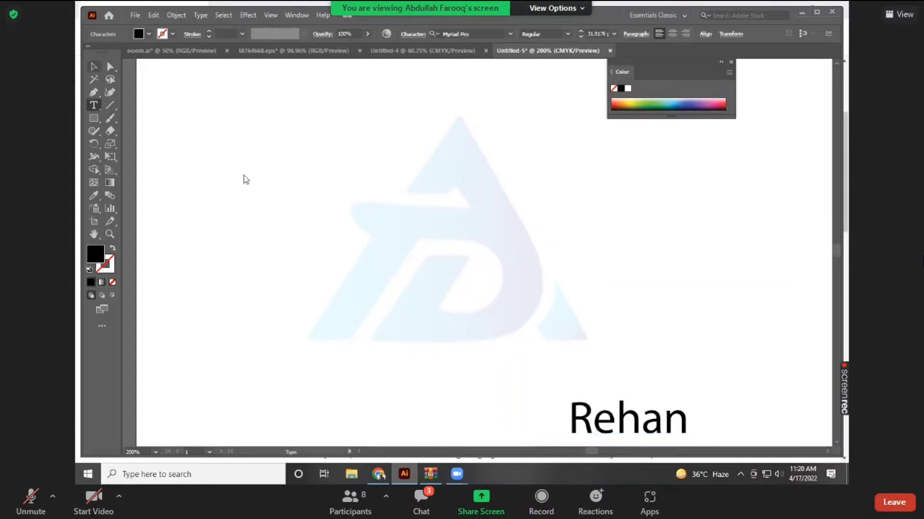
{"action": "left_click", "coordinate": [453, 322]}
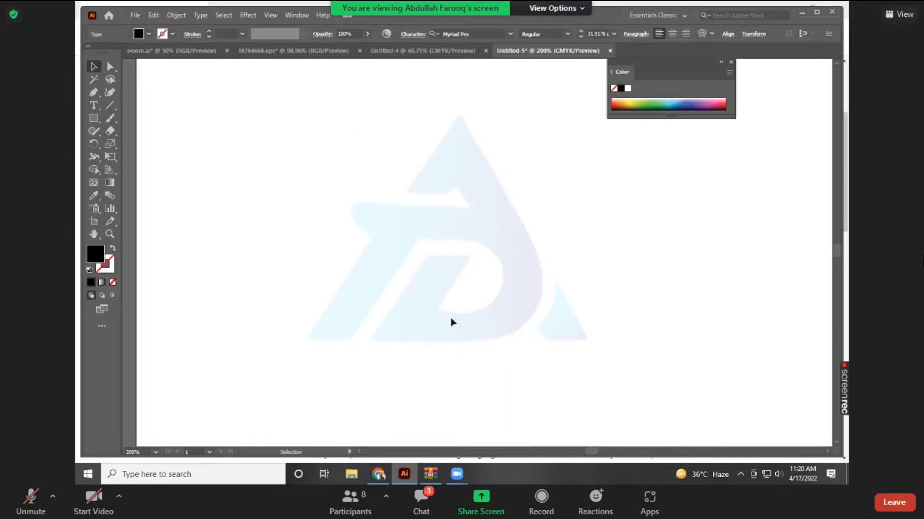
{"action": "key", "text": "ctrl+z"}
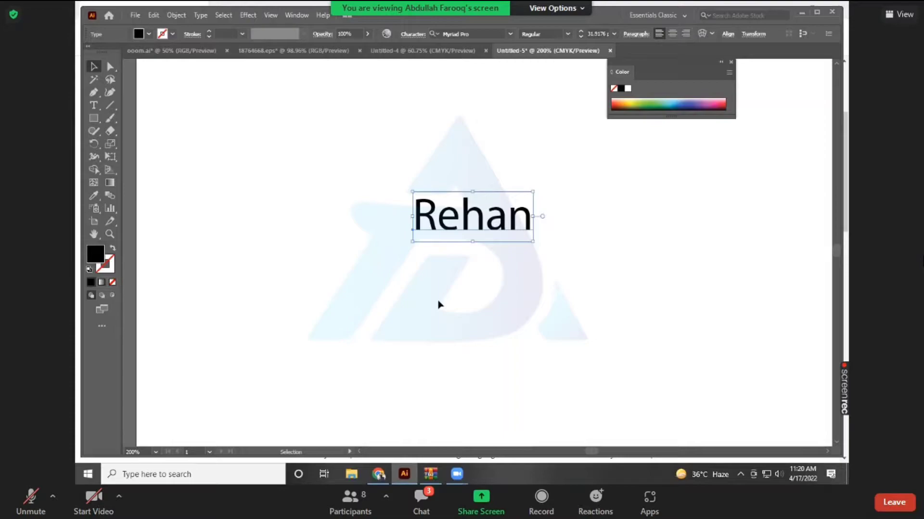
Open the Character panel to access the font settings.
{"action": "key", "text": "ctrl+t"}
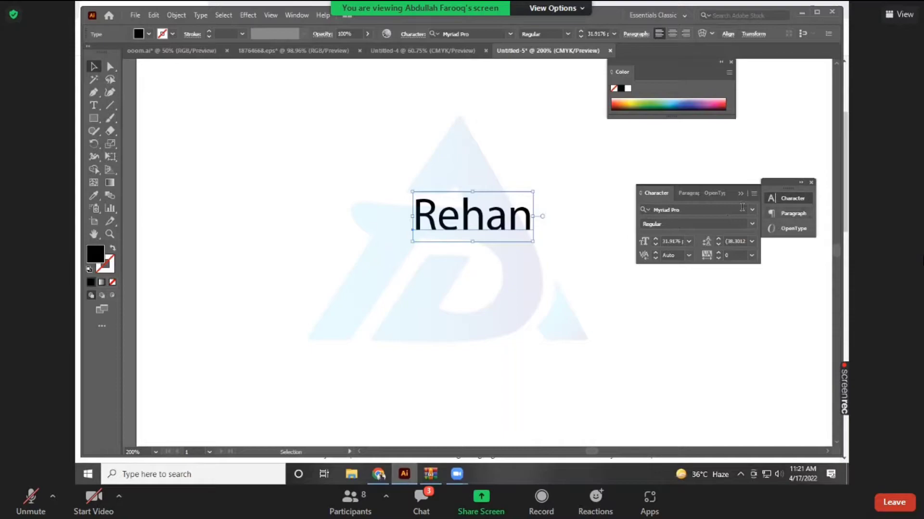
{"action": "left_click", "coordinate": [810, 182]}
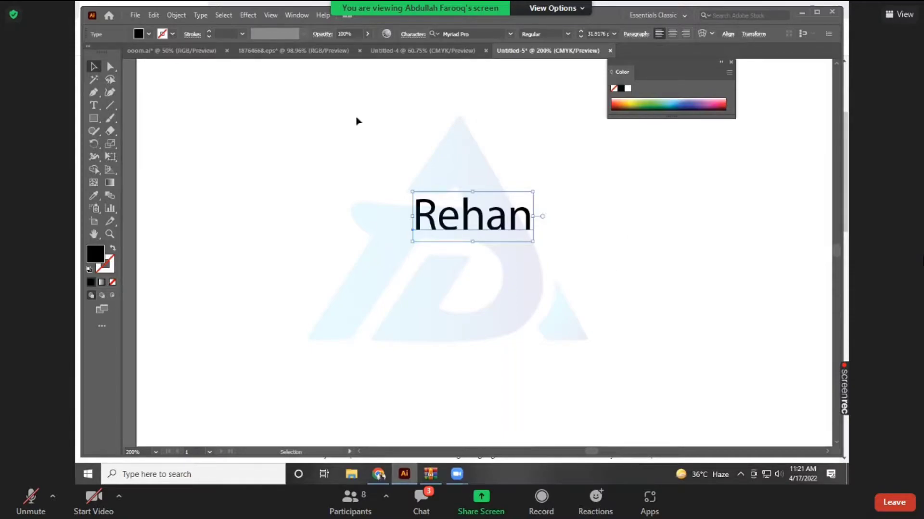
{"action": "left_click", "coordinate": [298, 18]}
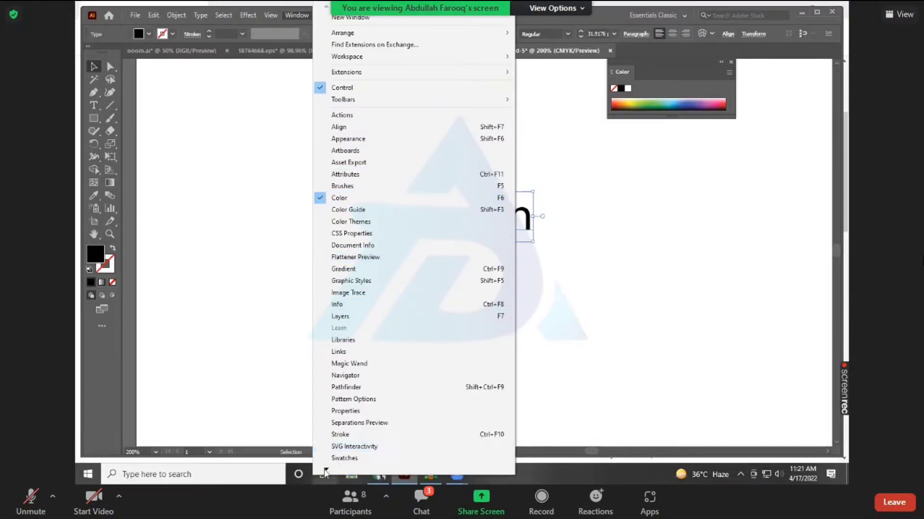
{"action": "scroll", "coordinate": [340, 462], "scroll_direction": "down", "scroll_amount": 5}
{"action": "mouse_move", "coordinate": [363, 330]}
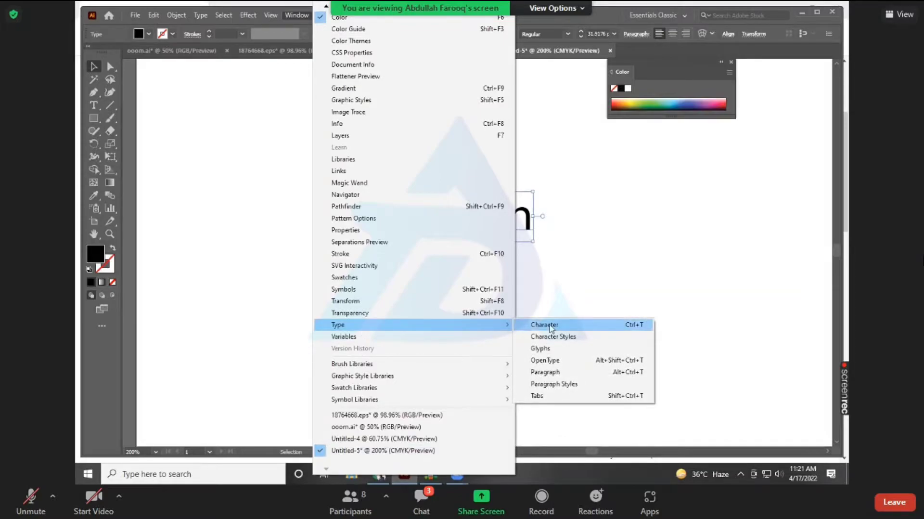
{"action": "left_click", "coordinate": [551, 326]}
{"action": "left_click", "coordinate": [828, 196]}
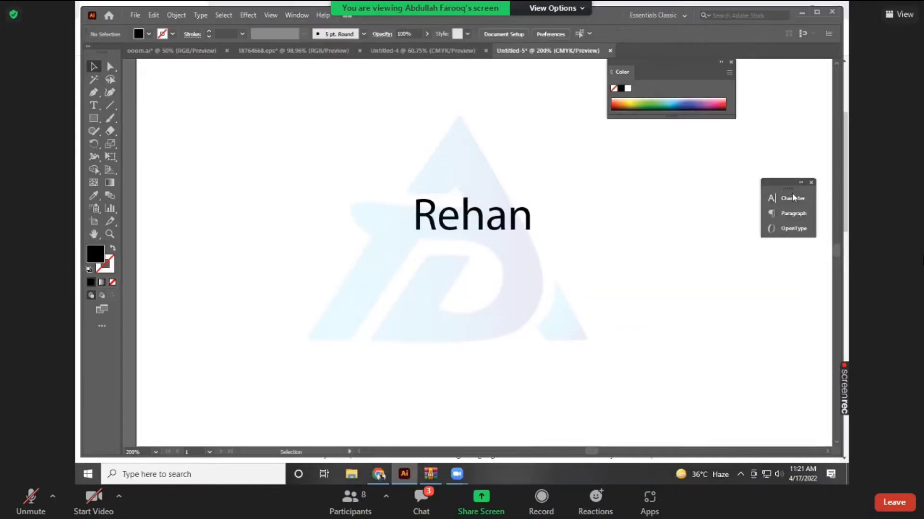
{"action": "left_click", "coordinate": [792, 198]}
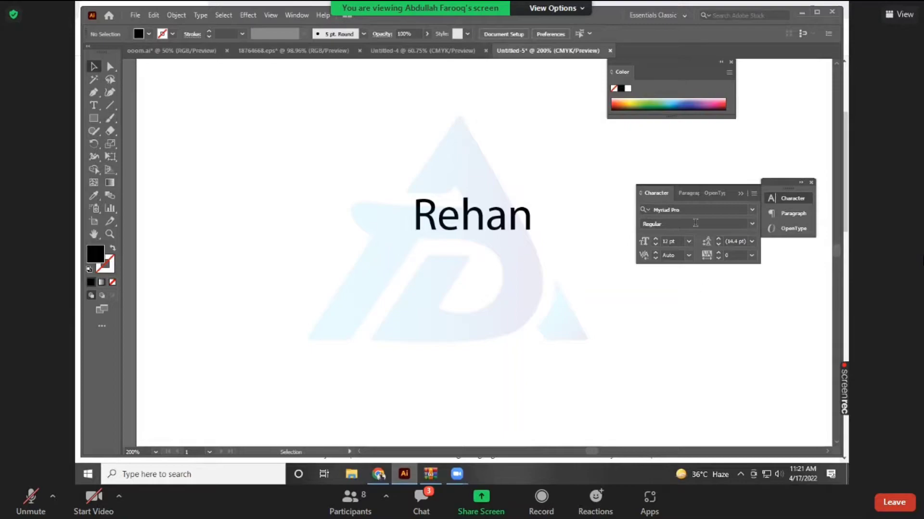
Expand the Character panel to show its full options, including scaling, baseline shift and rotation.
{"action": "left_click", "coordinate": [754, 193]}
{"action": "left_click", "coordinate": [754, 194]}
{"action": "left_click", "coordinate": [754, 193]}
{"action": "left_click", "coordinate": [707, 199]}
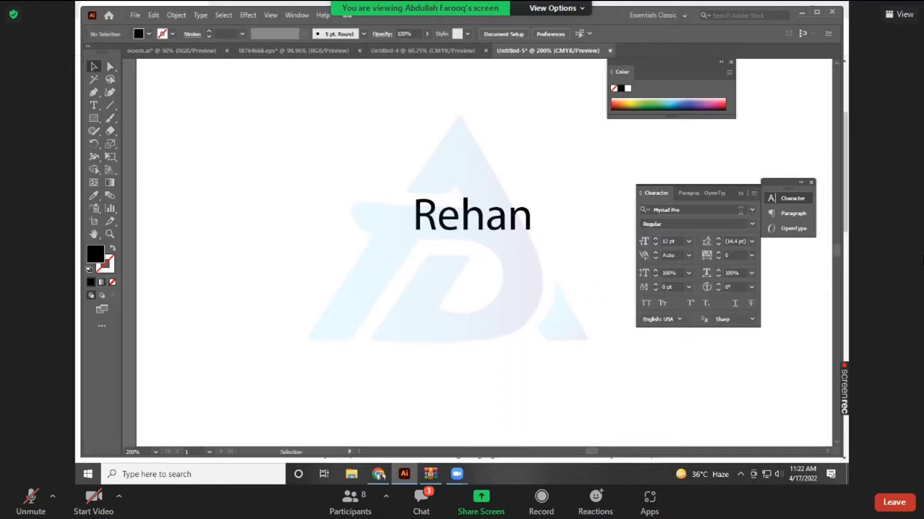
{"action": "left_click", "coordinate": [780, 202]}
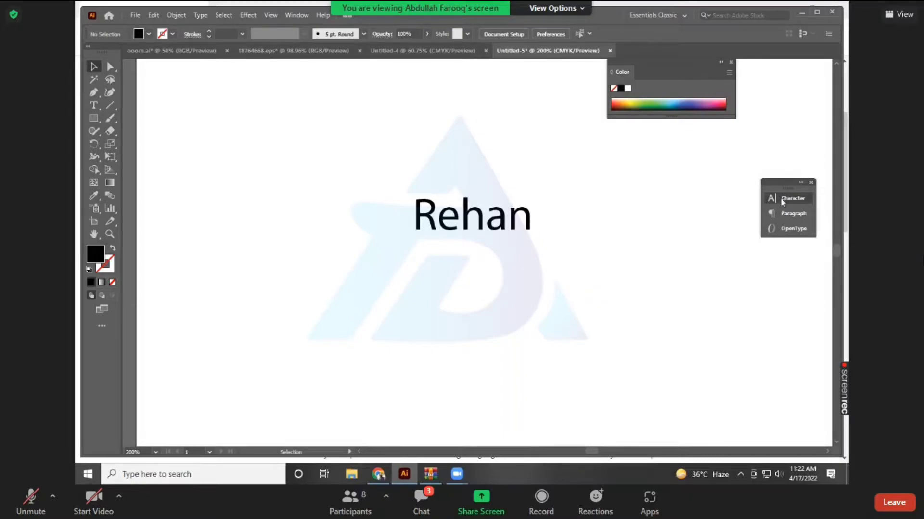
{"action": "left_click", "coordinate": [781, 198]}
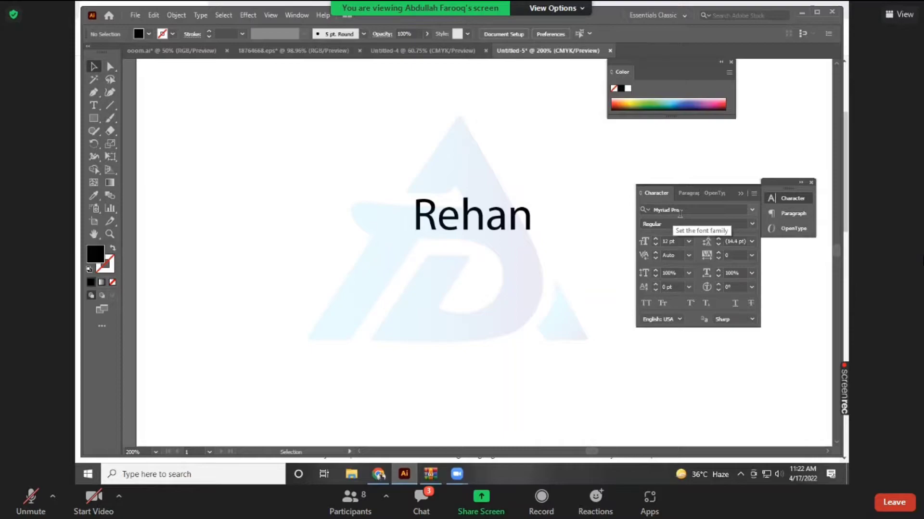
Select the name text and set its font family to Alba.
{"action": "left_click", "coordinate": [752, 210]}
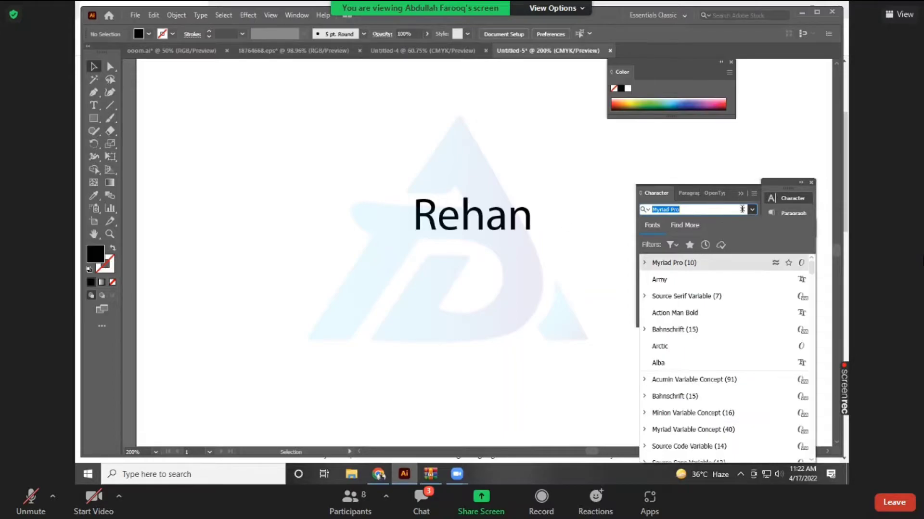
{"action": "left_click", "coordinate": [549, 220]}
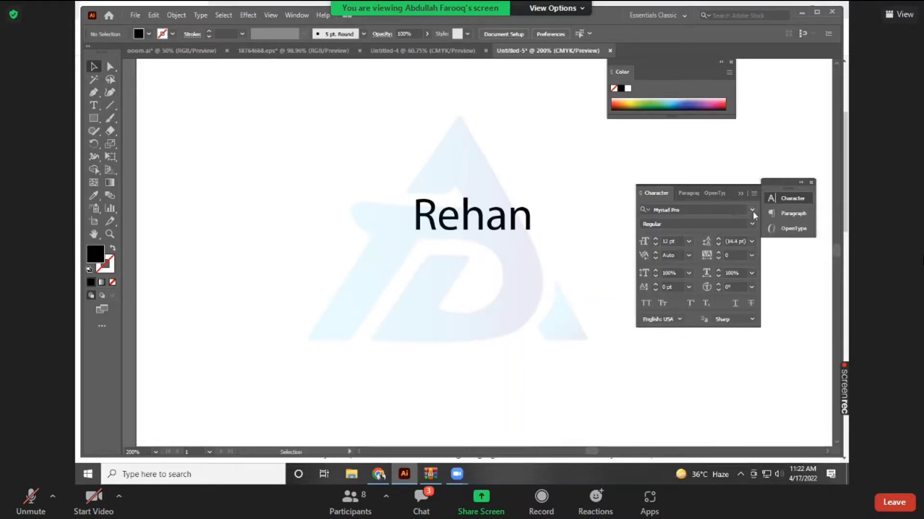
{"action": "left_click", "coordinate": [753, 213]}
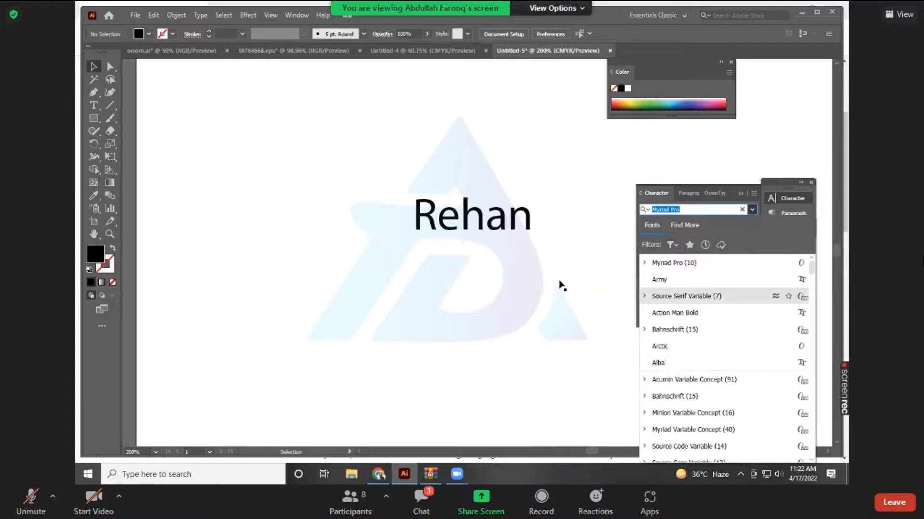
{"action": "double_click", "coordinate": [460, 218]}
{"action": "left_click", "coordinate": [93, 66]}
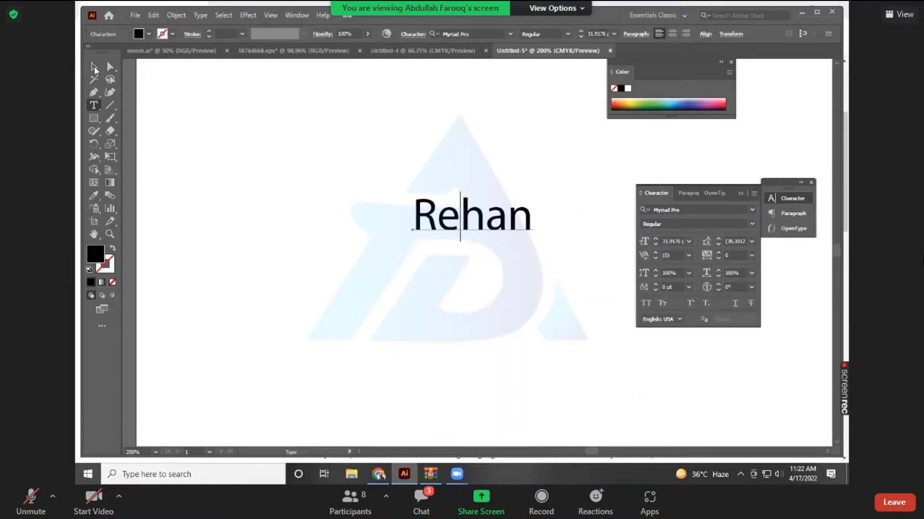
{"action": "left_click", "coordinate": [752, 209]}
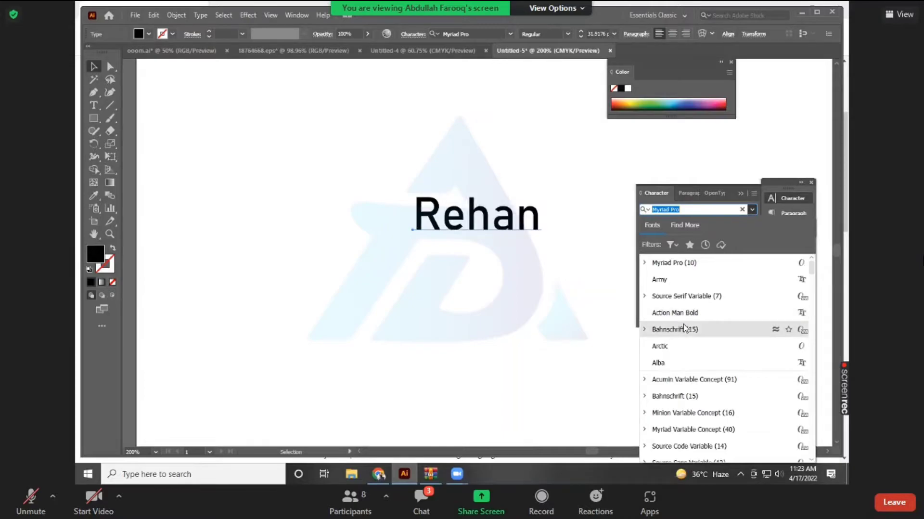
{"action": "left_click", "coordinate": [684, 369]}
{"action": "left_click", "coordinate": [507, 225]}
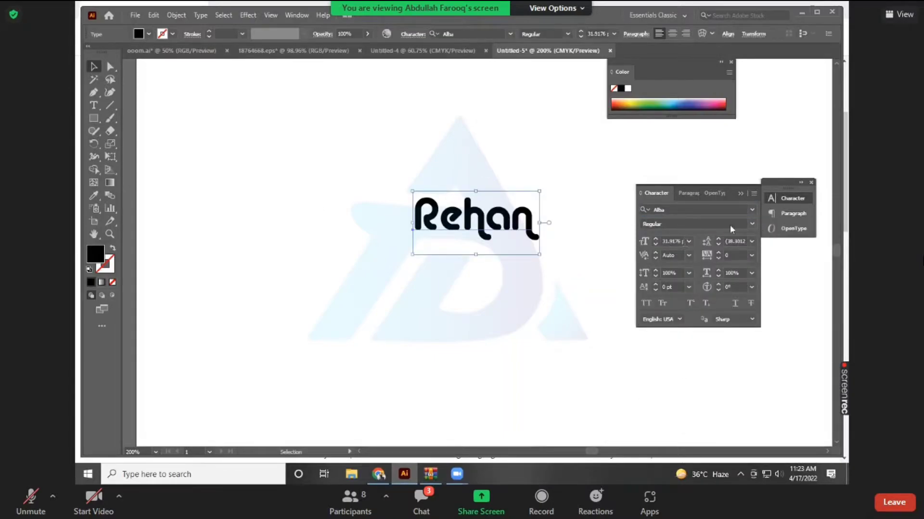
Check the available styles of Alba and change the name text's font family to Arial.
{"action": "left_click", "coordinate": [752, 226]}
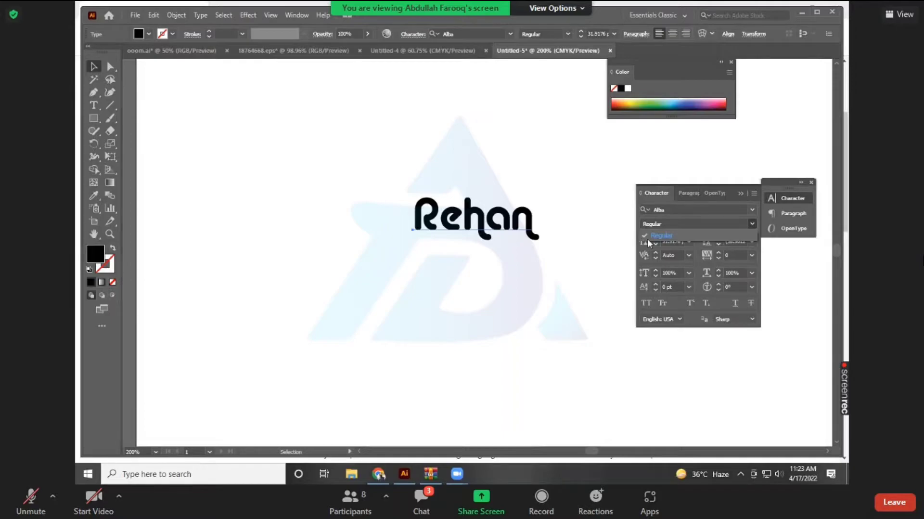
{"action": "left_click", "coordinate": [733, 208]}
{"action": "type", "text": "ari"}
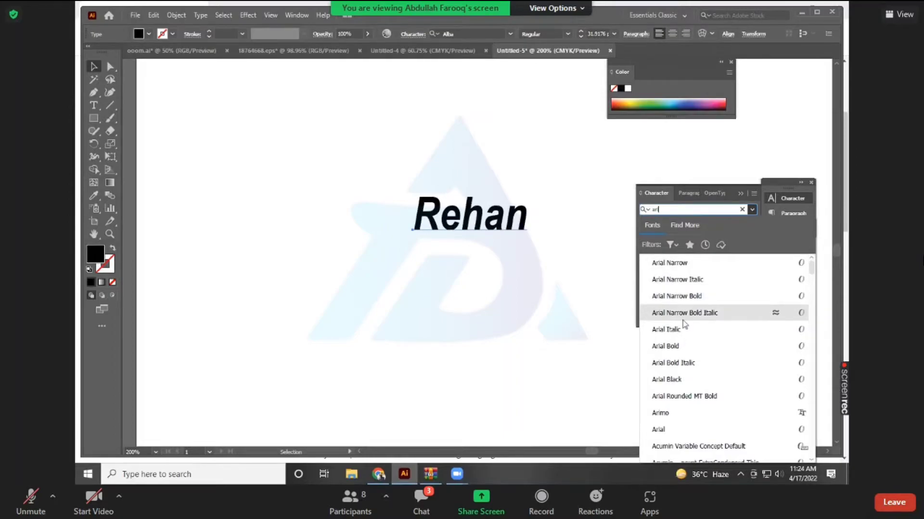
{"action": "left_click", "coordinate": [688, 429]}
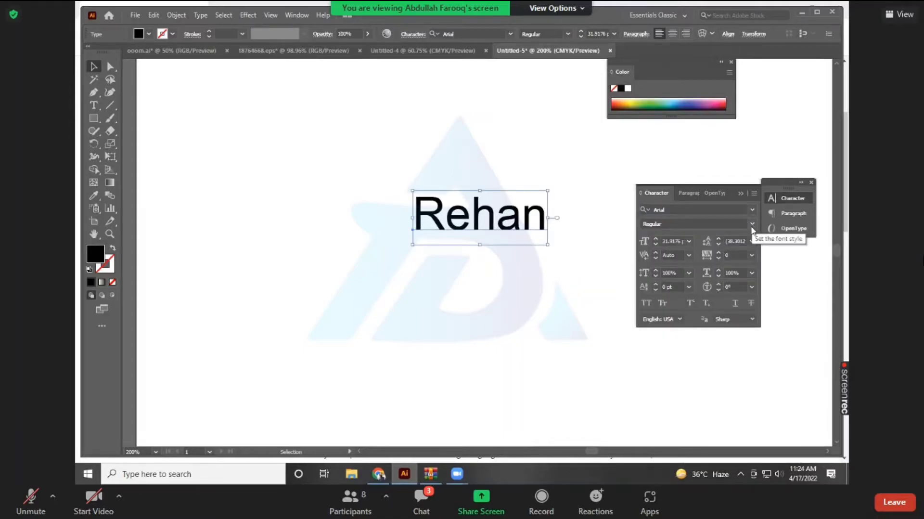
Preview the Arial variants on the name text and undo the recent font changes.
{"action": "left_click", "coordinate": [752, 225]}
{"action": "left_click", "coordinate": [752, 210]}
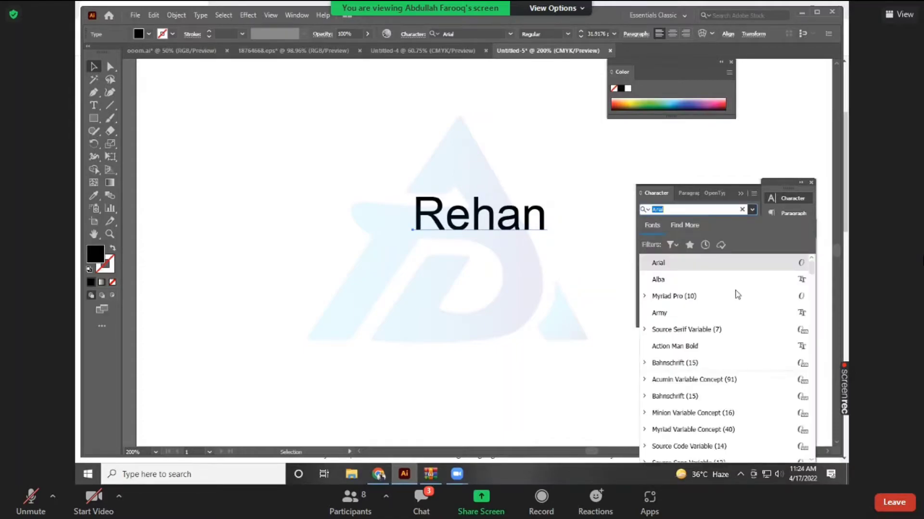
{"action": "type", "text": "ari"}
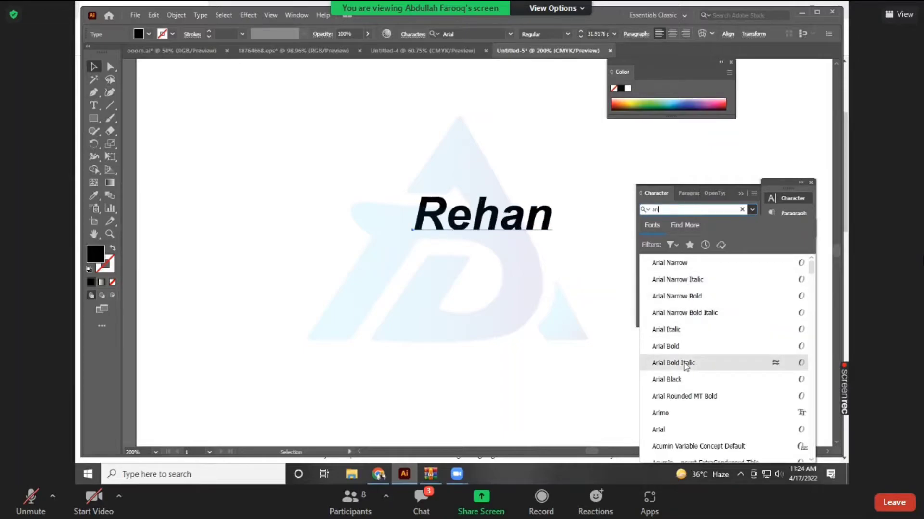
{"action": "left_click", "coordinate": [752, 210]}
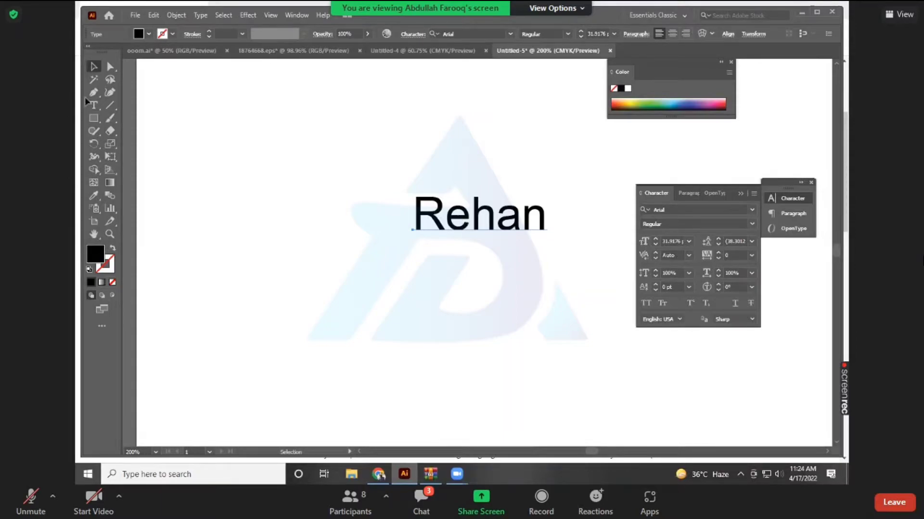
{"action": "key", "text": "ctrl+z"}
{"action": "key", "text": "ctrl+z"}
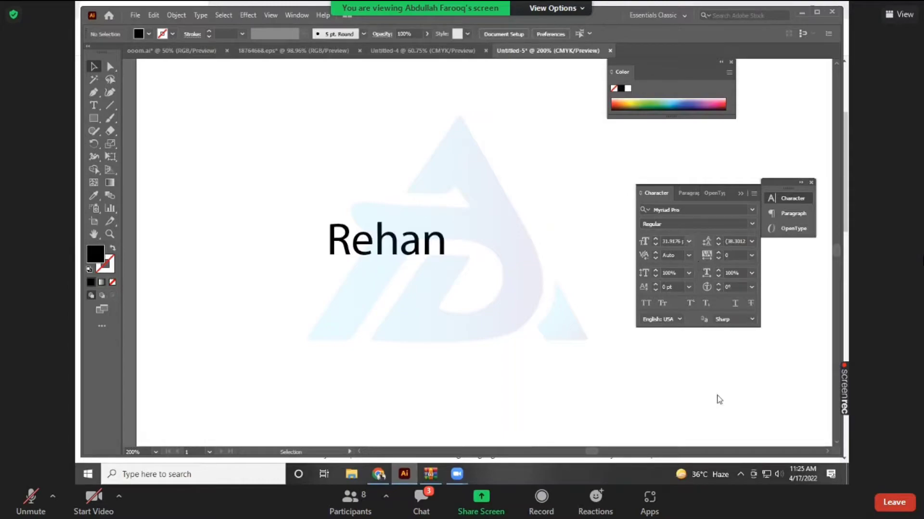
Try font sizes of 18 pt and 25 pt with no text object selected.
{"action": "left_click", "coordinate": [690, 241]}
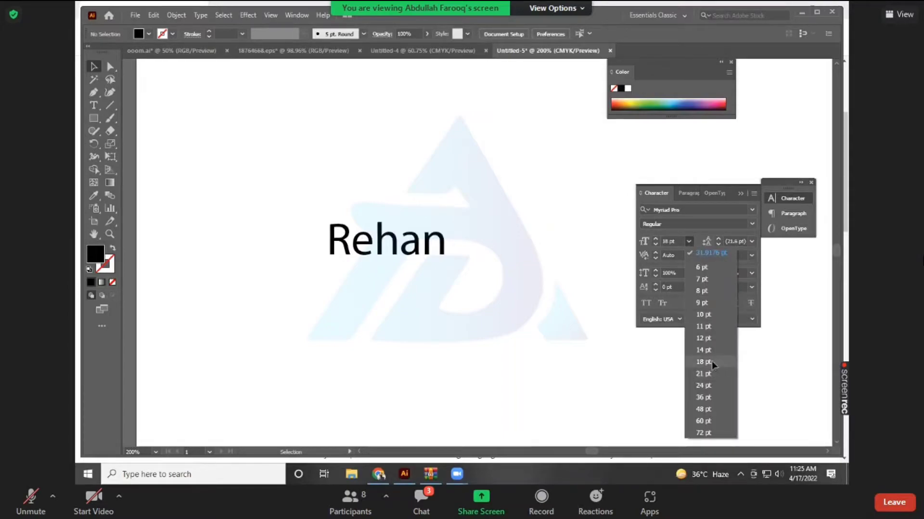
{"action": "left_click", "coordinate": [711, 361]}
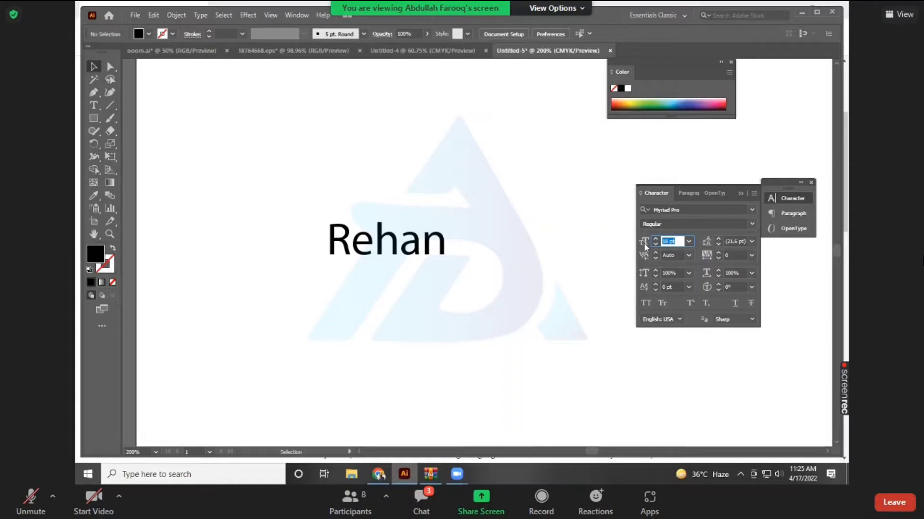
{"action": "type", "text": "25"}
Select the name text and enlarge its font size to 72 pt and to 90 pt.
{"action": "double_click", "coordinate": [446, 220]}
{"action": "key", "text": "ctrl+a"}
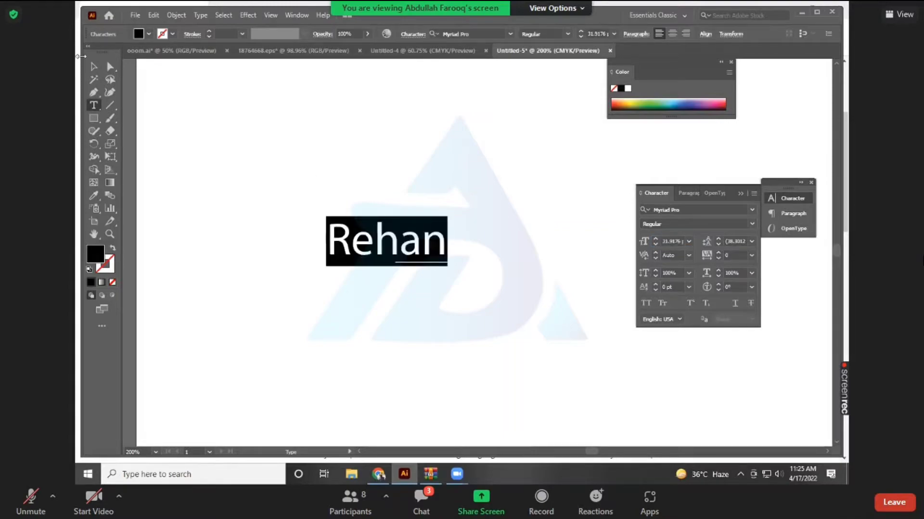
{"action": "key", "text": "Escape"}
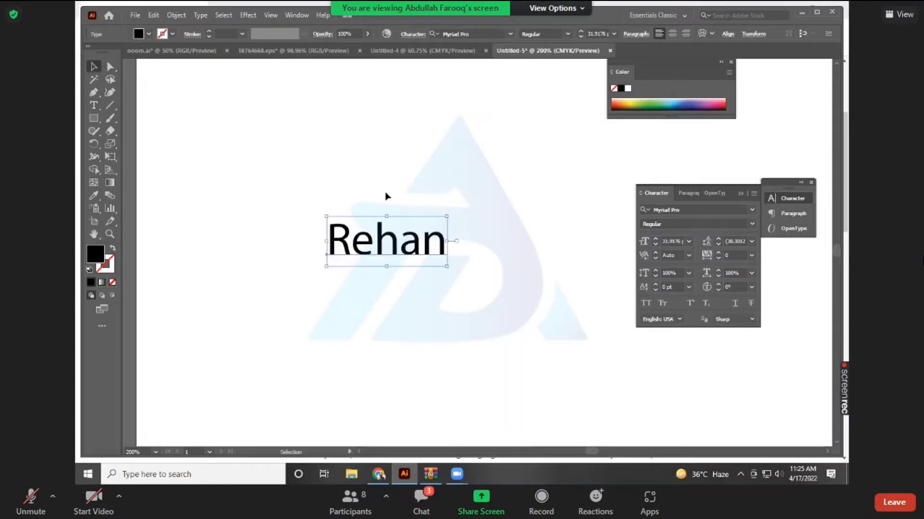
{"action": "left_click", "coordinate": [690, 242]}
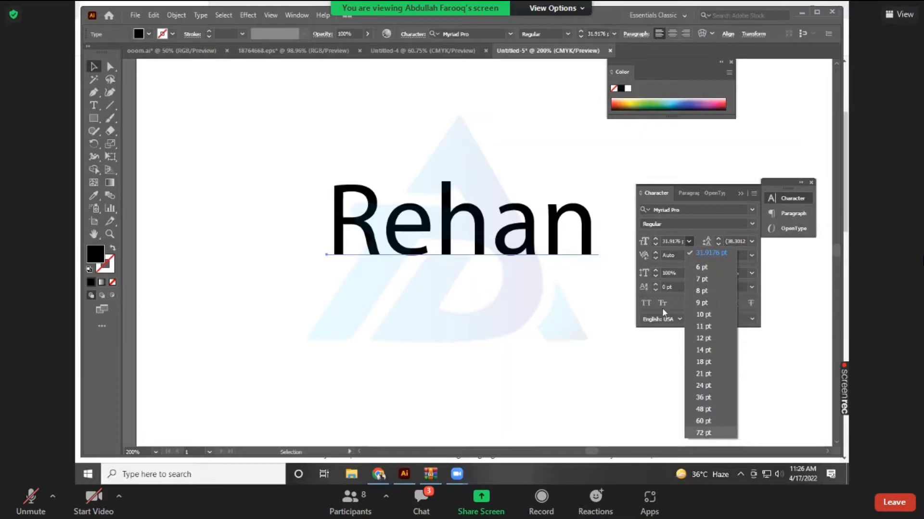
{"action": "left_click", "coordinate": [705, 434]}
{"action": "left_click", "coordinate": [683, 240]}
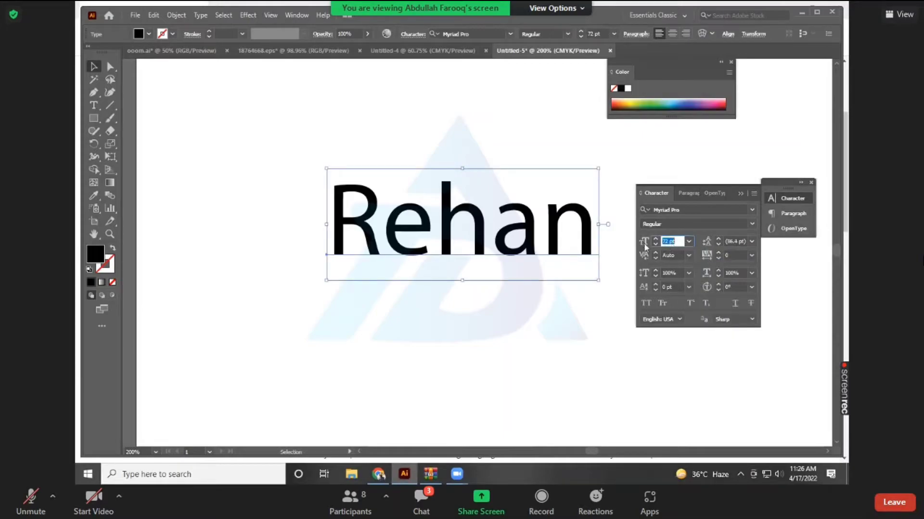
{"action": "type", "text": "90"}
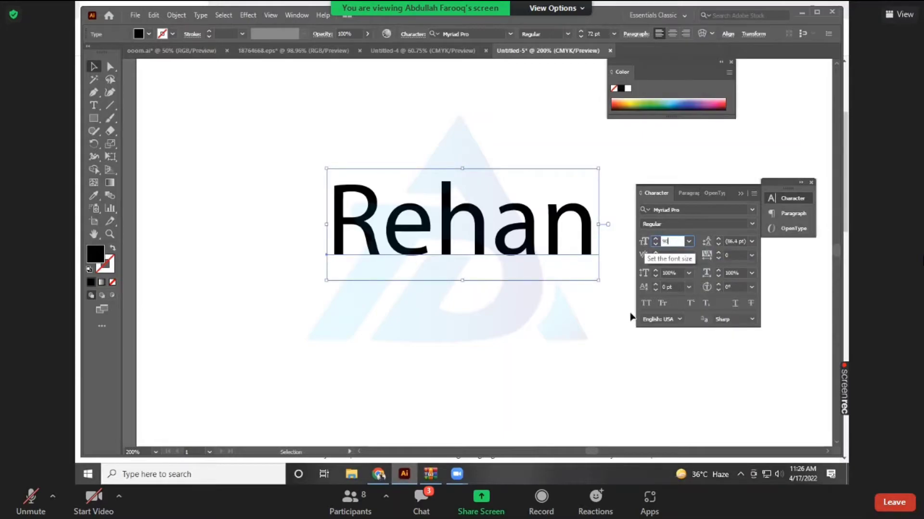
{"action": "left_click", "coordinate": [624, 325]}
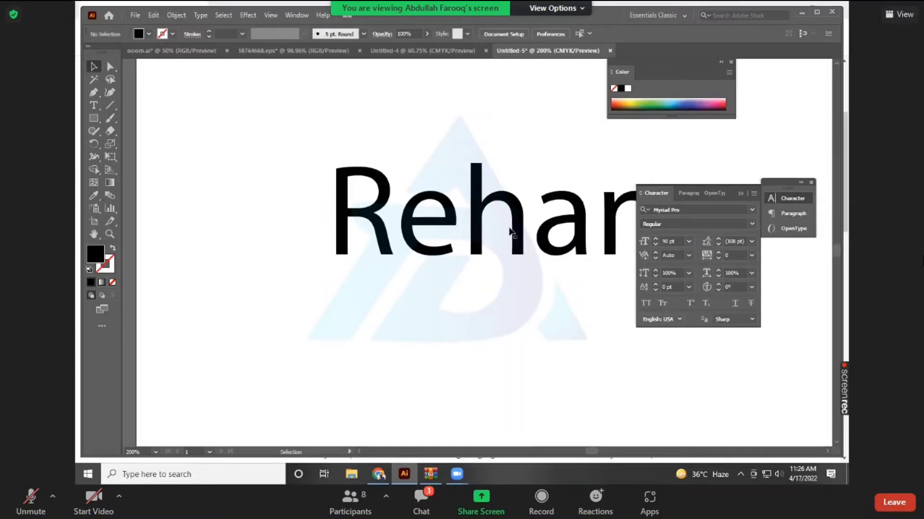
{"action": "left_click", "coordinate": [485, 202]}
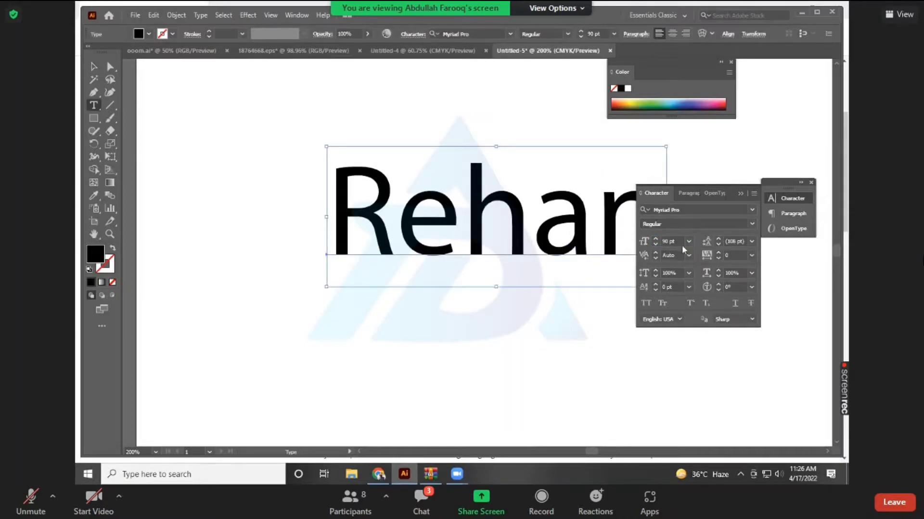
{"action": "double_click", "coordinate": [359, 264]}
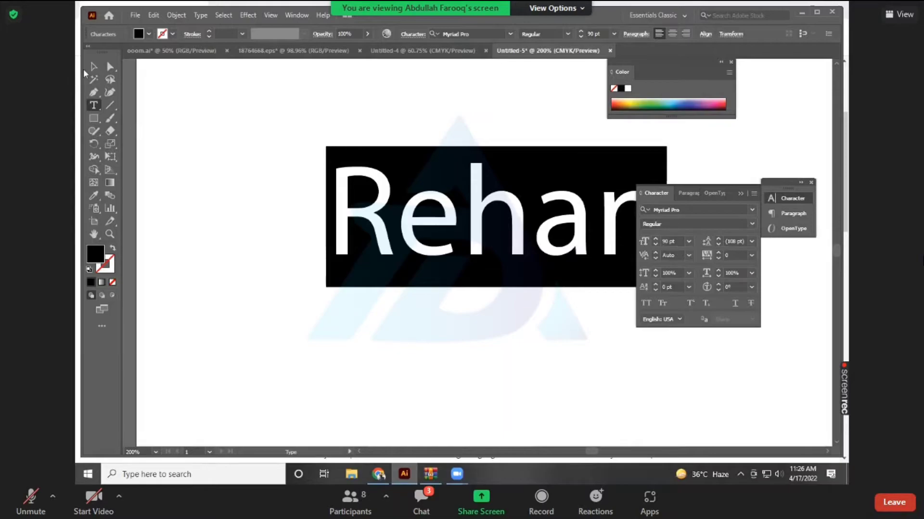
{"action": "key", "text": "Escape"}
{"action": "key", "text": "Return"}
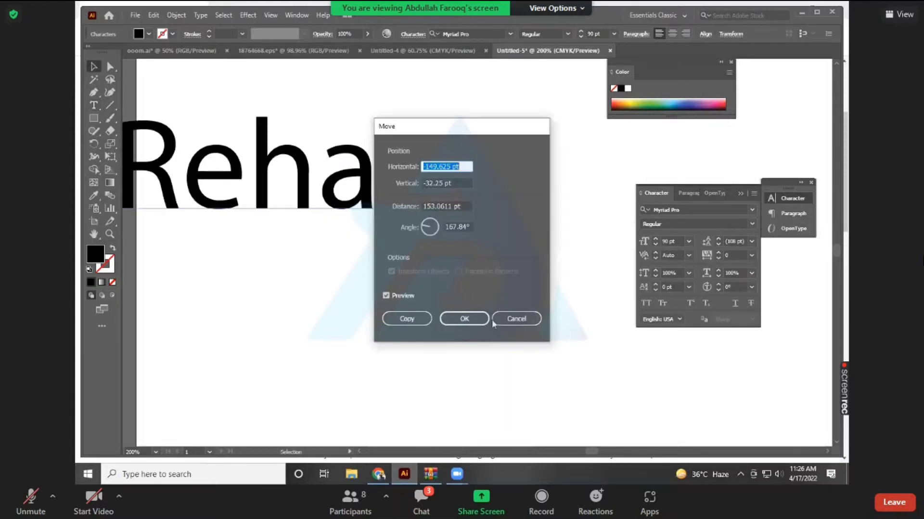
{"action": "left_click", "coordinate": [510, 319]}
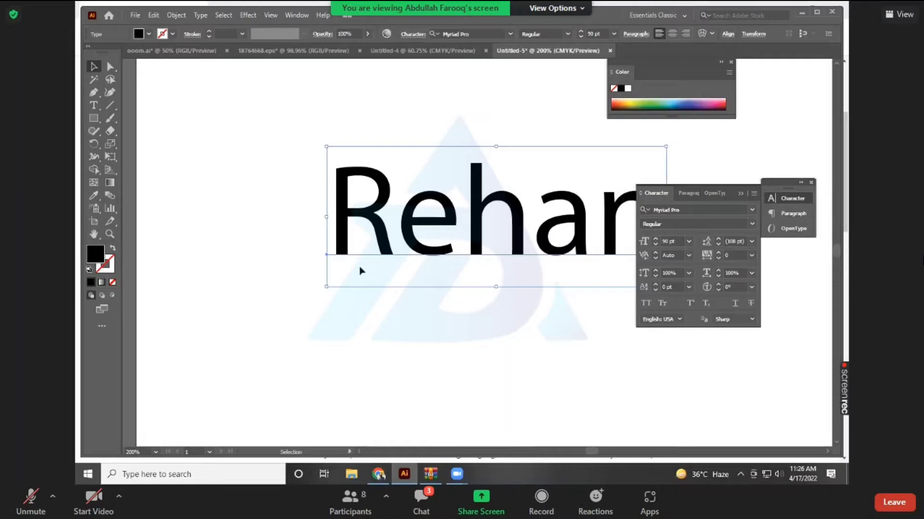
Try adding a placeholder text object over the name, undo it and reselect the name text.
{"action": "left_click", "coordinate": [93, 106]}
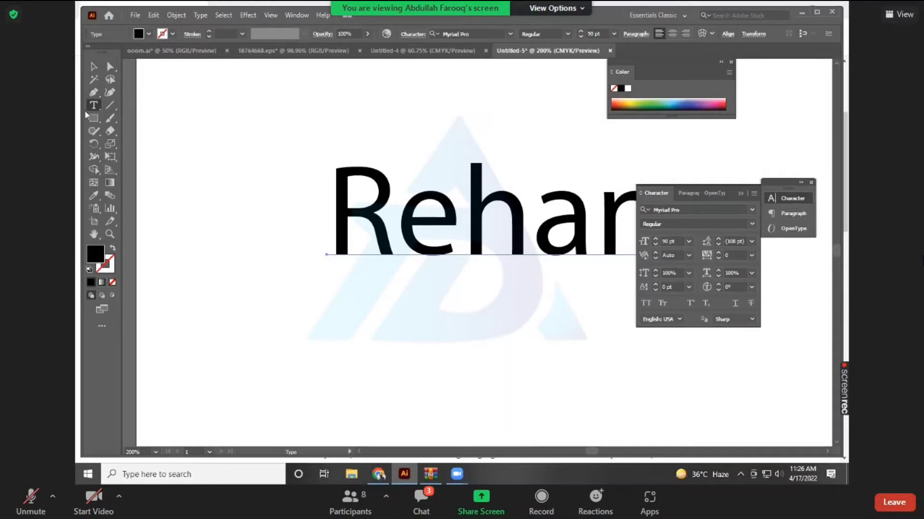
{"action": "left_click", "coordinate": [92, 68]}
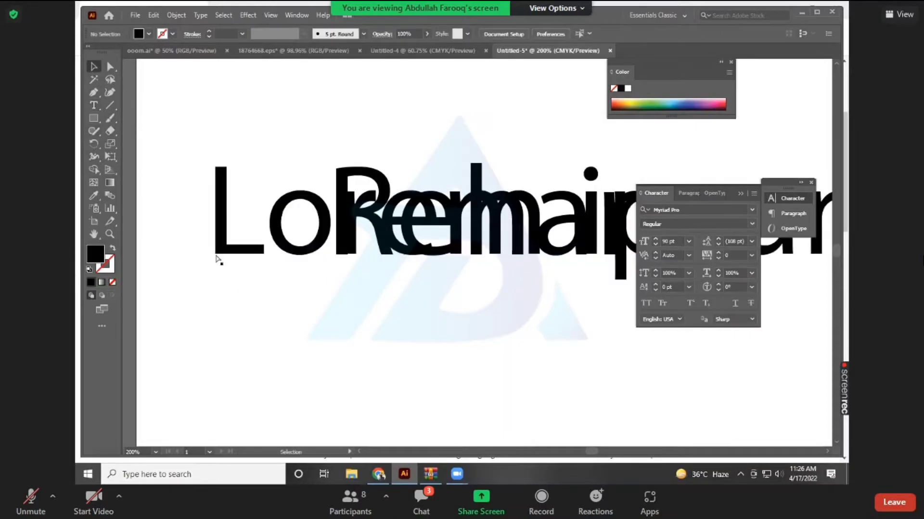
{"action": "left_click", "coordinate": [387, 240]}
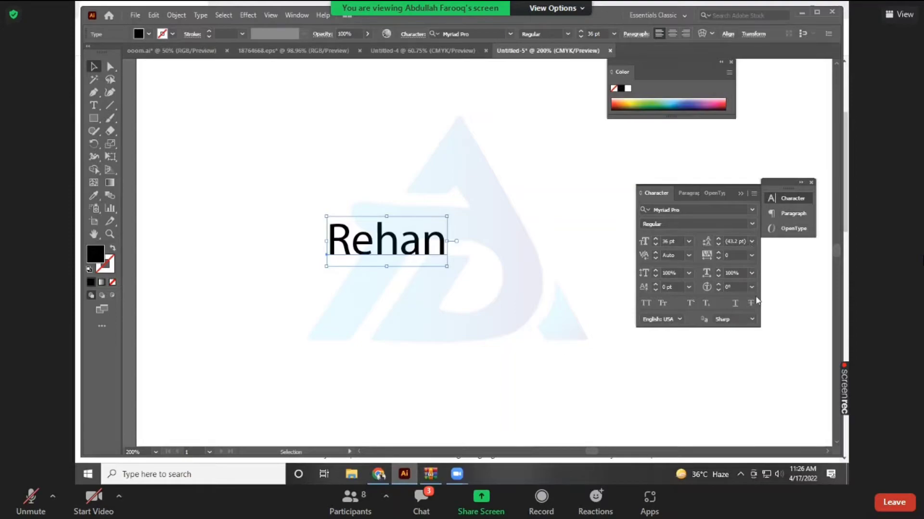
Examine the leading presets and the kerning setting, and place the text cursor inside the name.
{"action": "left_click", "coordinate": [752, 242]}
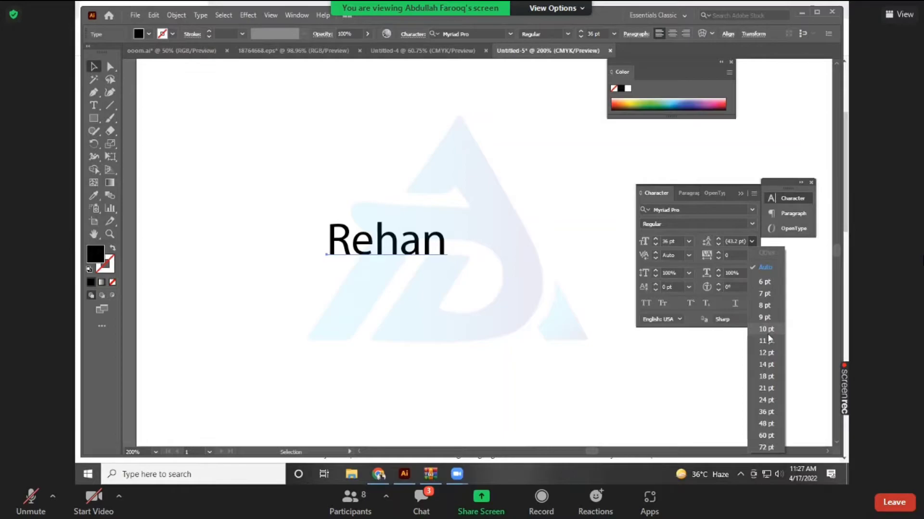
{"action": "left_click", "coordinate": [641, 256]}
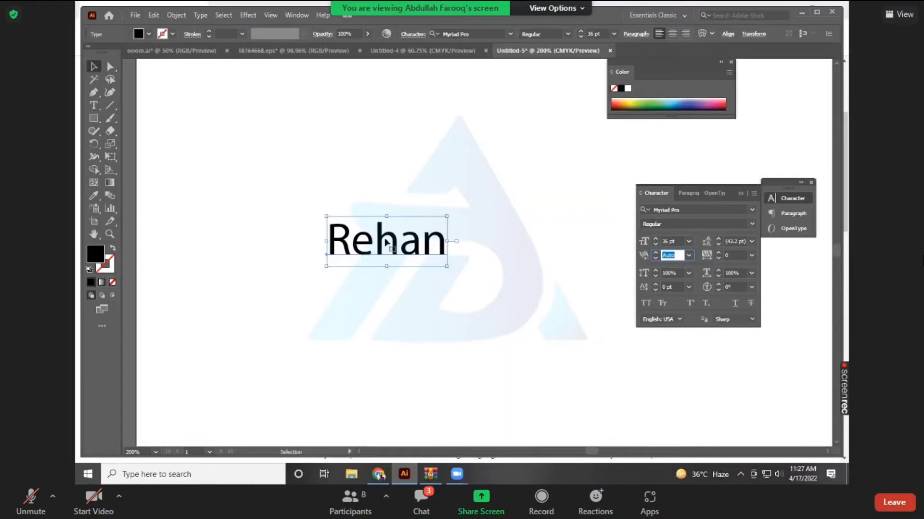
{"action": "double_click", "coordinate": [353, 243]}
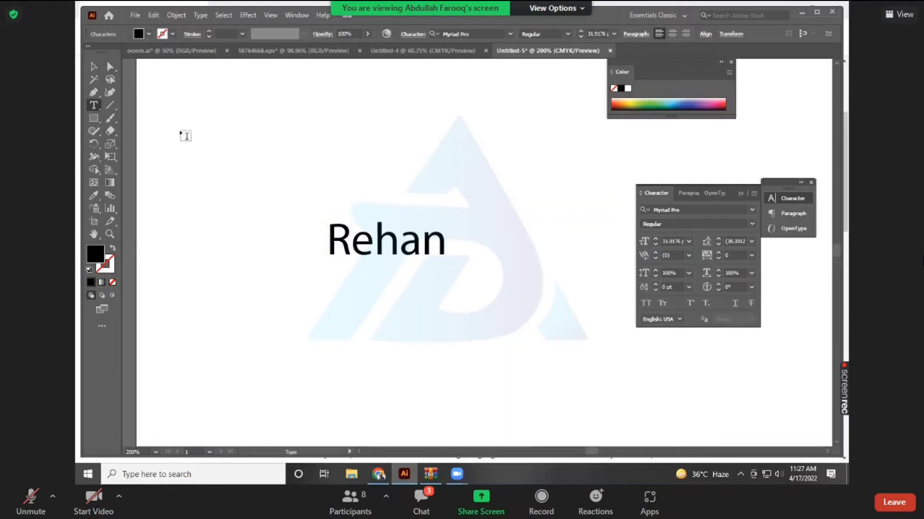
Move the name text by -149.625 pt horizontally and -32.25 pt vertically.
{"action": "double_click", "coordinate": [94, 67]}
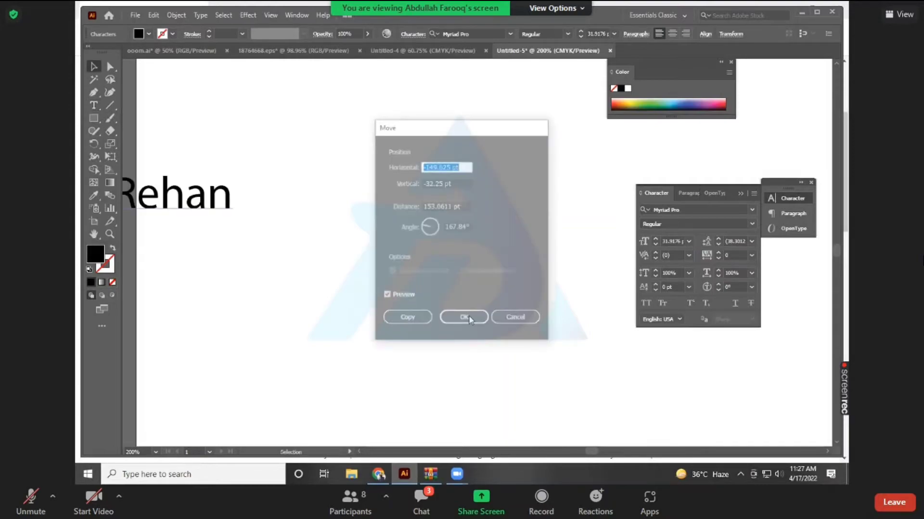
{"action": "key", "text": "Return"}
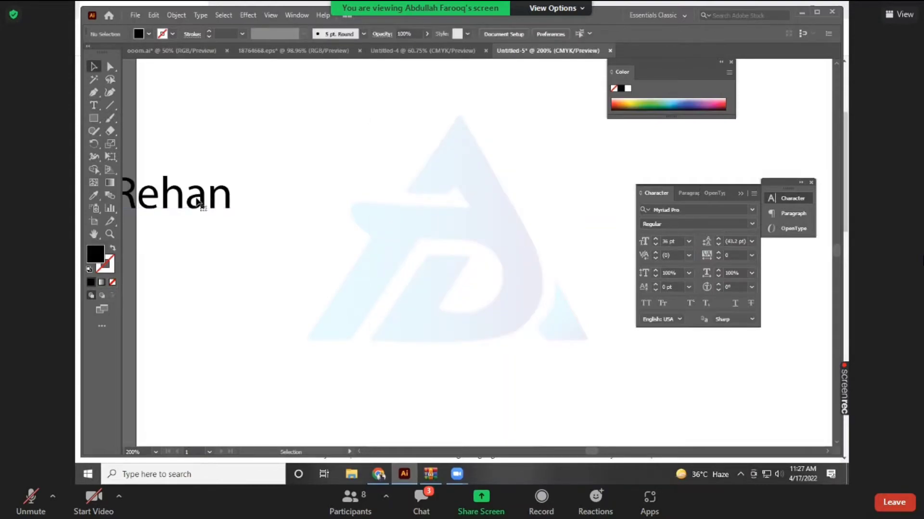
Select the name text, view its kerning options and move it back fully onto the artboard.
{"action": "left_click", "coordinate": [225, 195]}
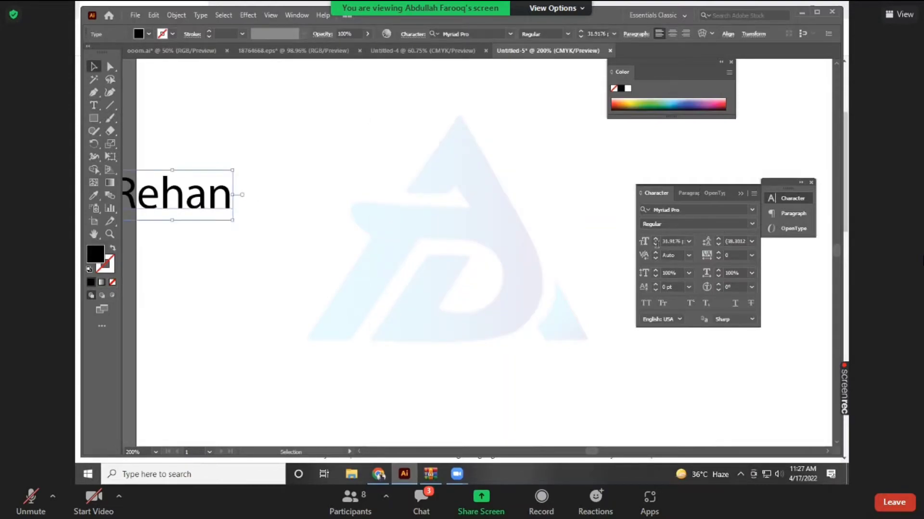
{"action": "left_click", "coordinate": [688, 256]}
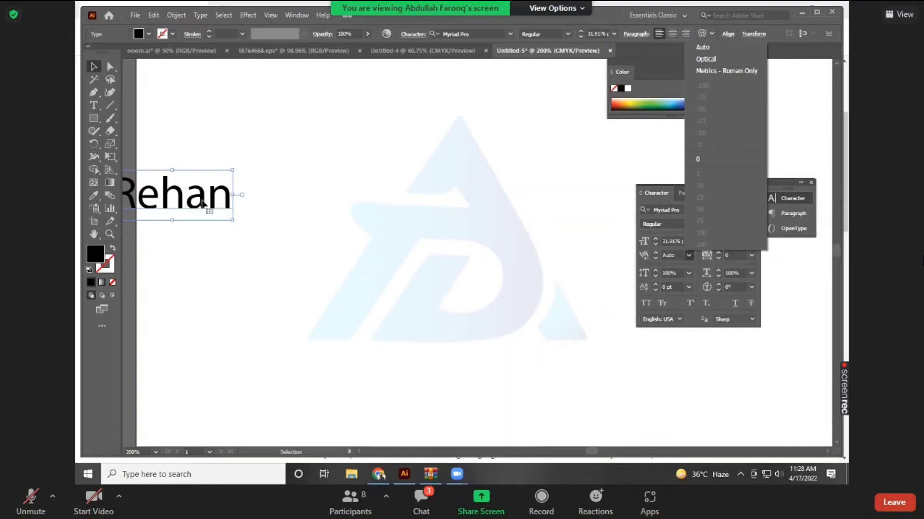
{"action": "left_click_drag", "start_coordinate": [202, 204], "coordinate": [332, 192]}
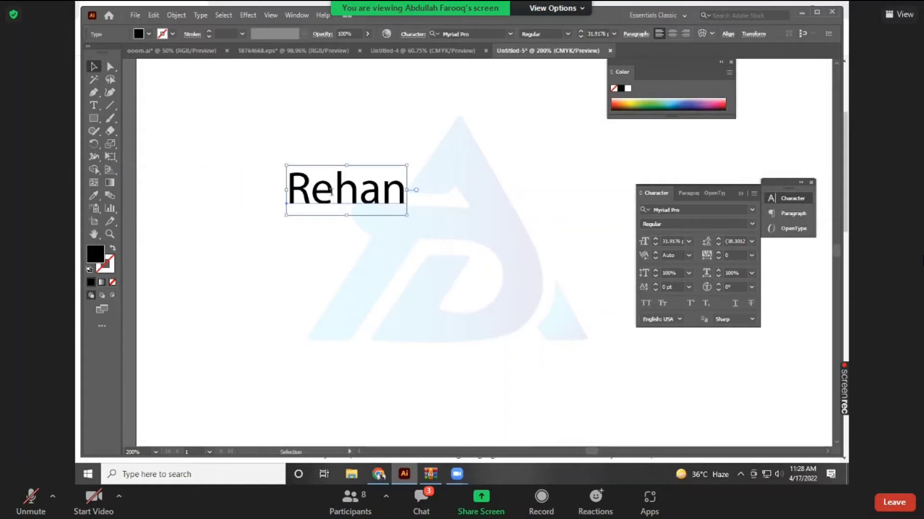
Select only the second letter of the name text and examine its kerning options.
{"action": "double_click", "coordinate": [332, 192]}
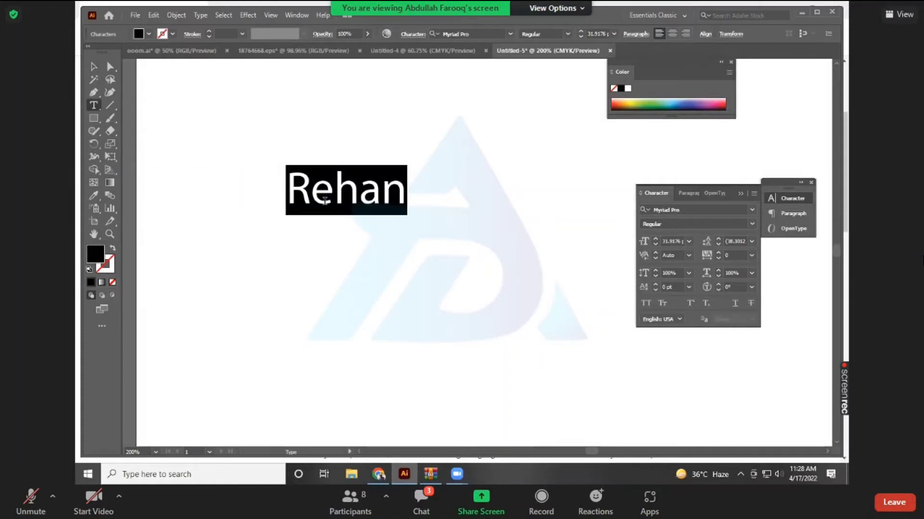
{"action": "left_click", "coordinate": [322, 201]}
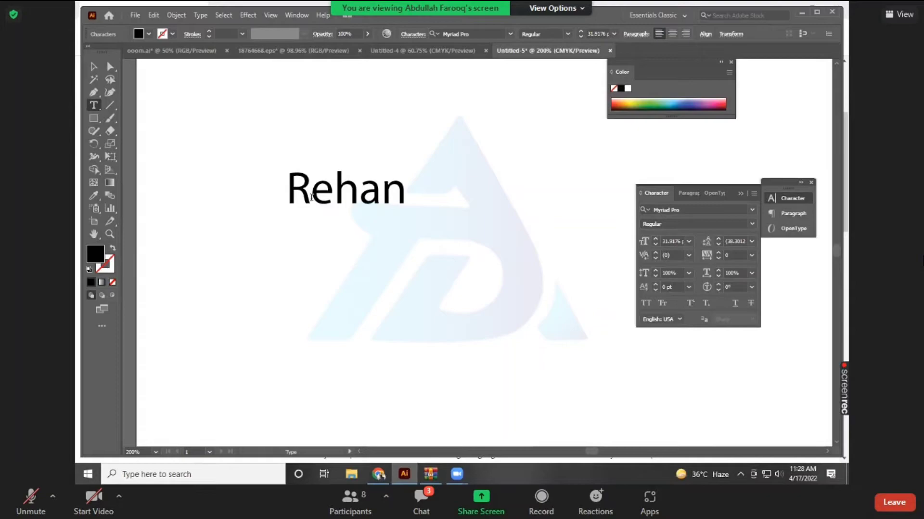
{"action": "double_click", "coordinate": [330, 201]}
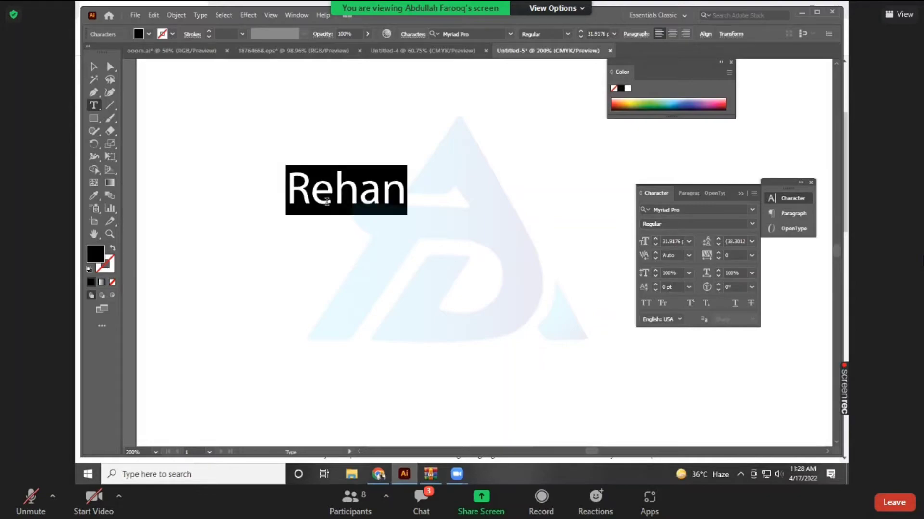
{"action": "left_click", "coordinate": [330, 201]}
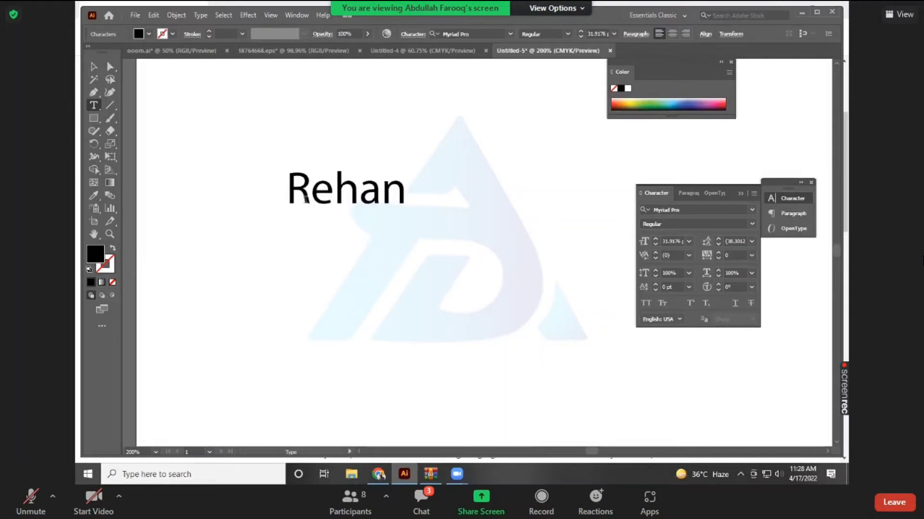
{"action": "double_click", "coordinate": [330, 201]}
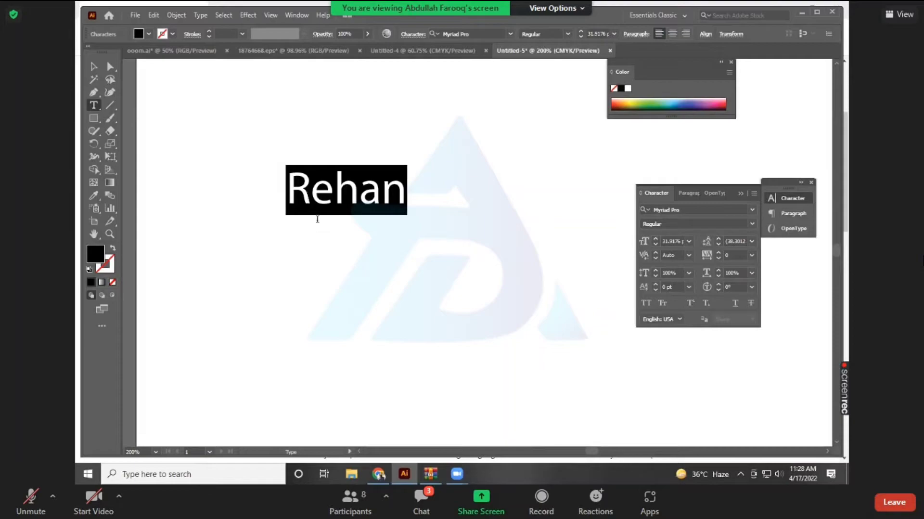
{"action": "key", "text": "Escape"}
{"action": "left_click", "coordinate": [316, 191]}
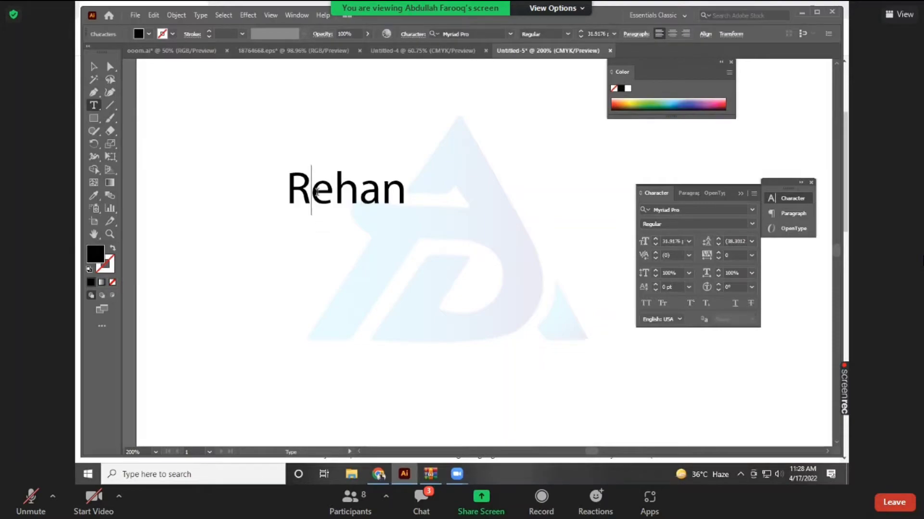
{"action": "key", "text": "shift+Right"}
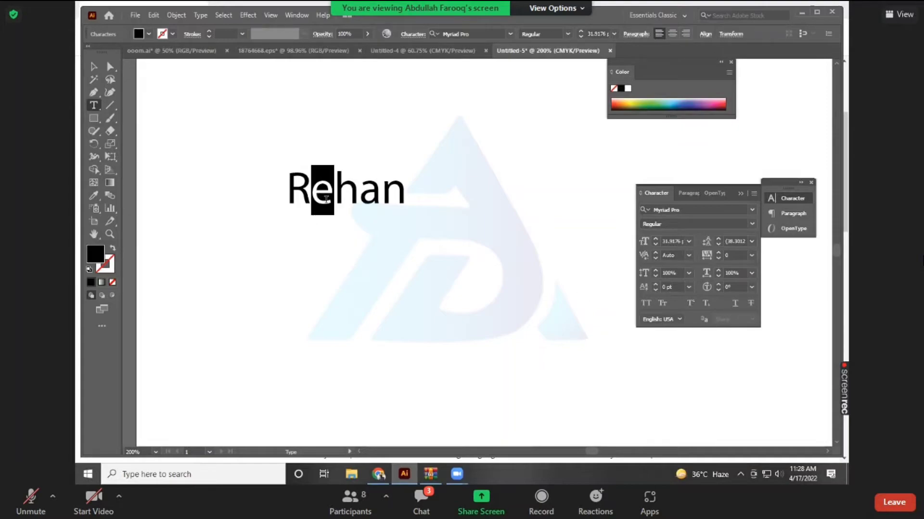
{"action": "left_click", "coordinate": [689, 255]}
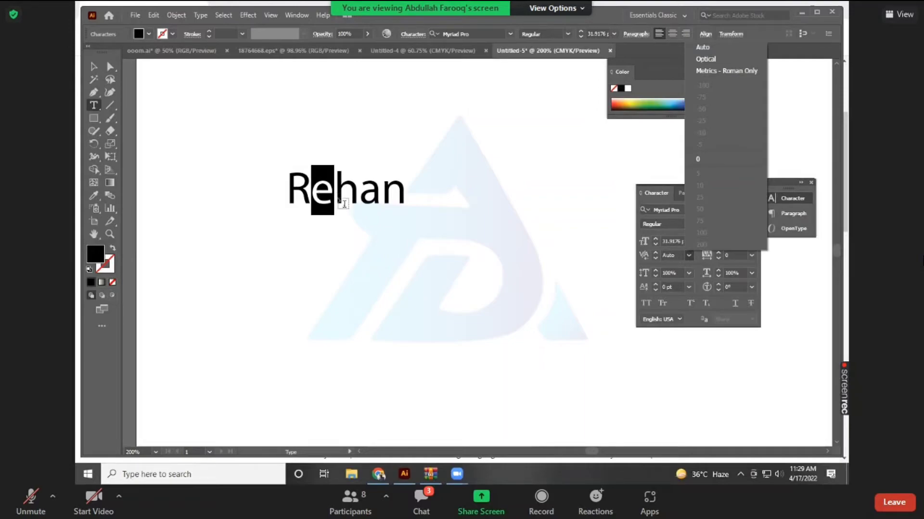
{"action": "left_click", "coordinate": [88, 65]}
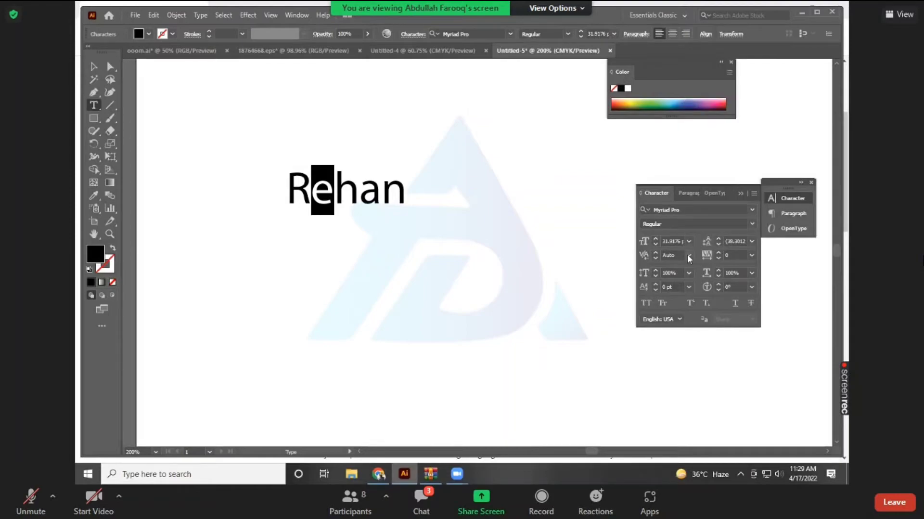
Try widening the gap after the name's first letter with spaces, and remove the spaces again.
{"action": "left_click", "coordinate": [715, 258]}
{"action": "left_click", "coordinate": [715, 257]}
{"action": "double_click", "coordinate": [308, 190]}
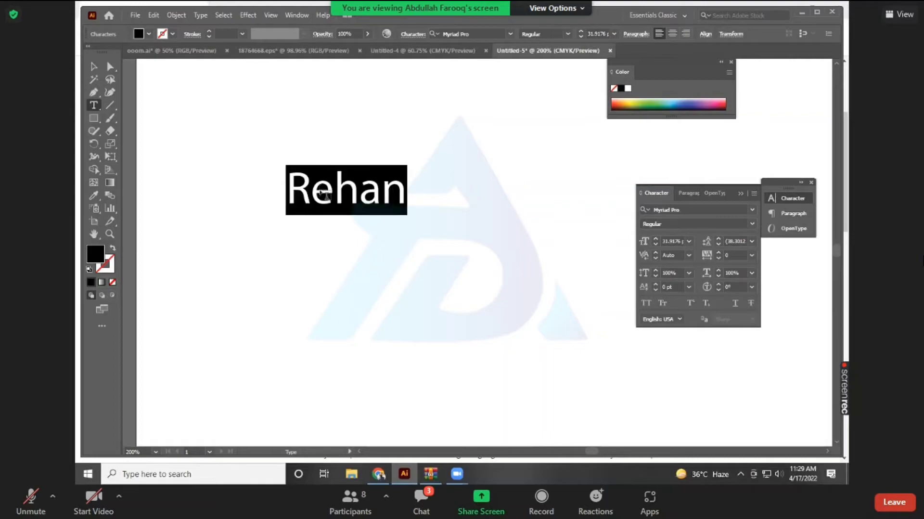
{"action": "key", "text": "Escape"}
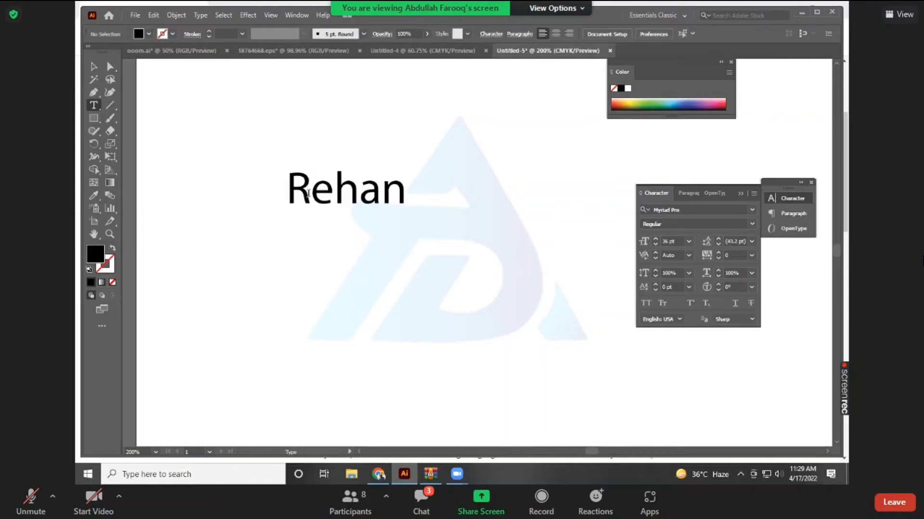
{"action": "left_click", "coordinate": [309, 192]}
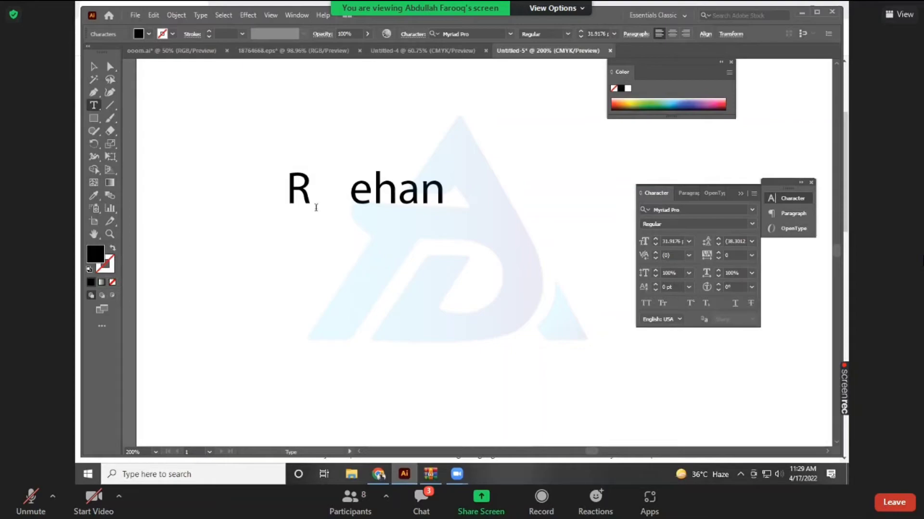
{"action": "key", "text": "BackSpace"}
{"action": "key", "text": "BackSpace"}
{"action": "key", "text": "BackSpace"}
{"action": "key", "text": "BackSpace"}
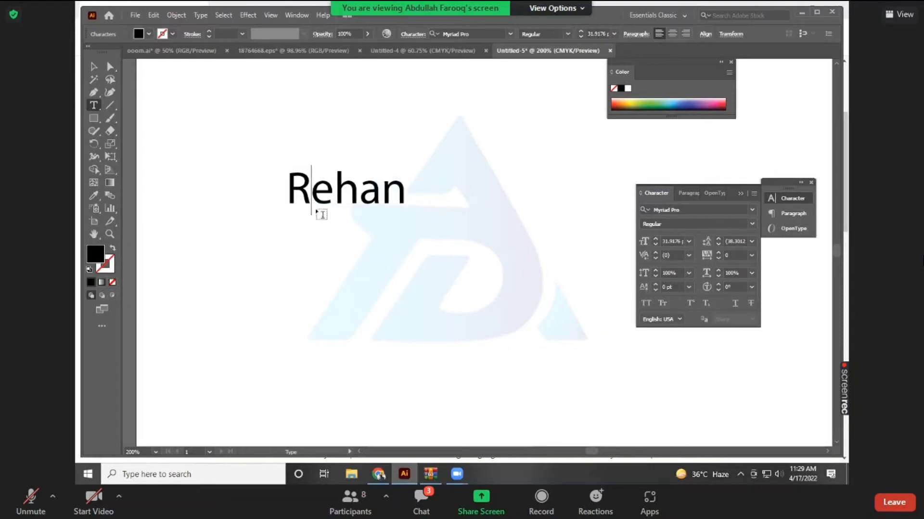
Examine the tracking presets and place the text cursor between the name's first two letters.
{"action": "left_click", "coordinate": [751, 255]}
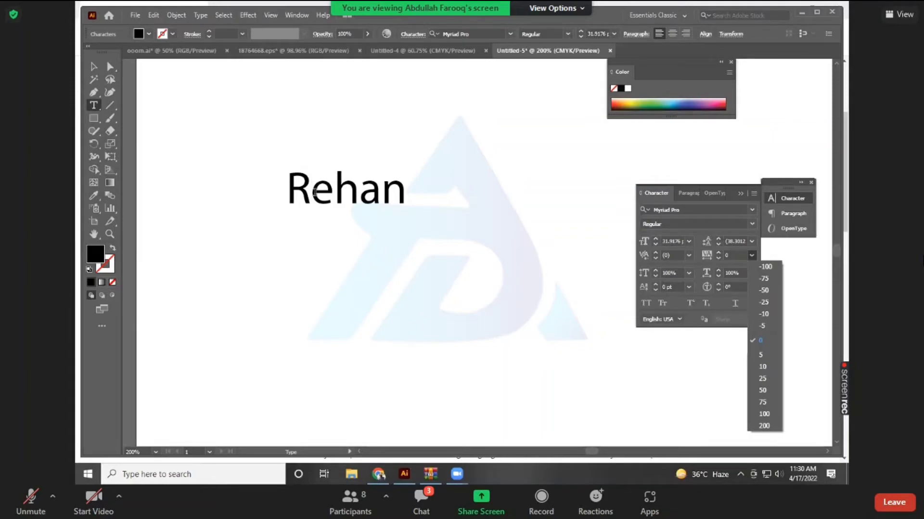
{"action": "left_click", "coordinate": [96, 69]}
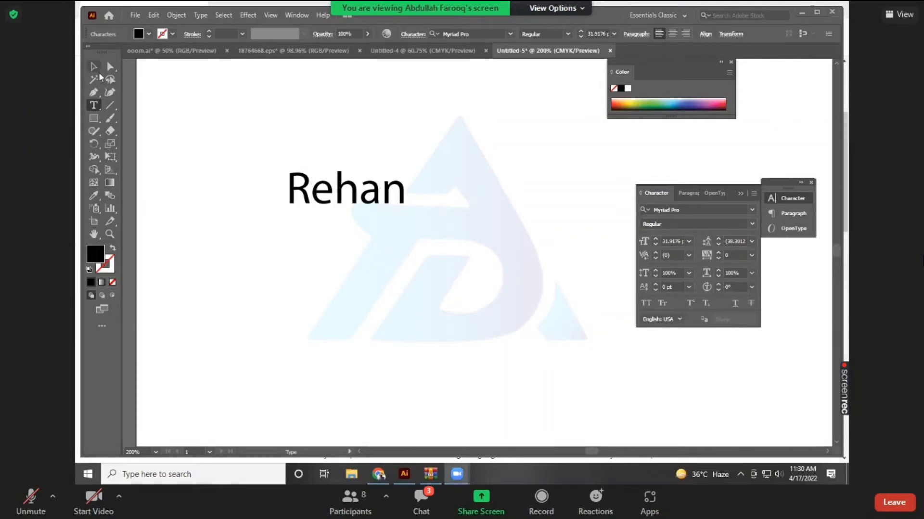
{"action": "double_click", "coordinate": [325, 197]}
{"action": "left_click", "coordinate": [328, 193]}
{"action": "key", "text": "shift+Left"}
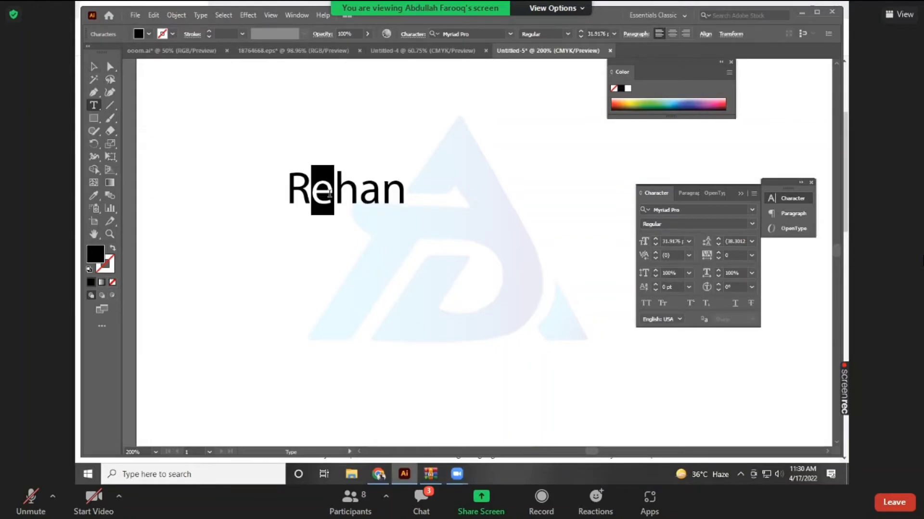
{"action": "double_click", "coordinate": [309, 191]}
{"action": "left_click", "coordinate": [318, 191]}
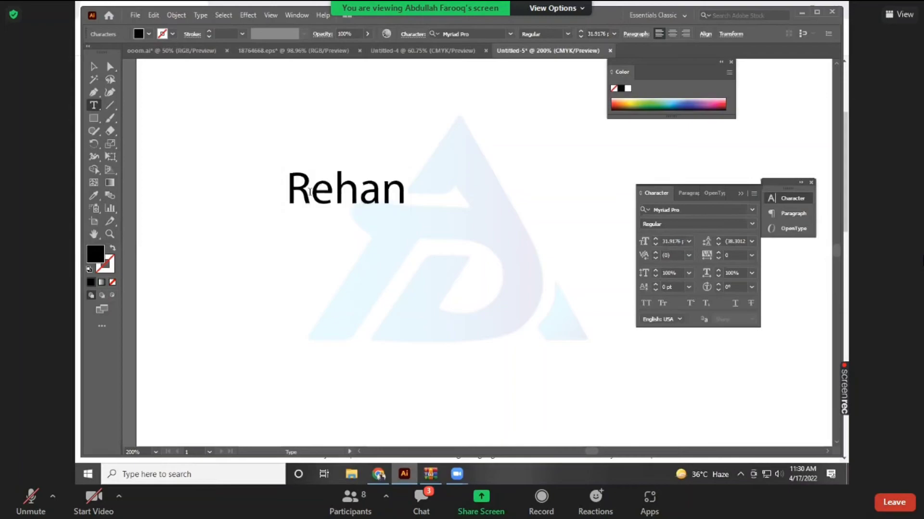
Try moving the whole name text by 121.5 pt horizontally and -3.375 pt vertically.
{"action": "key", "text": "ctrl+a"}
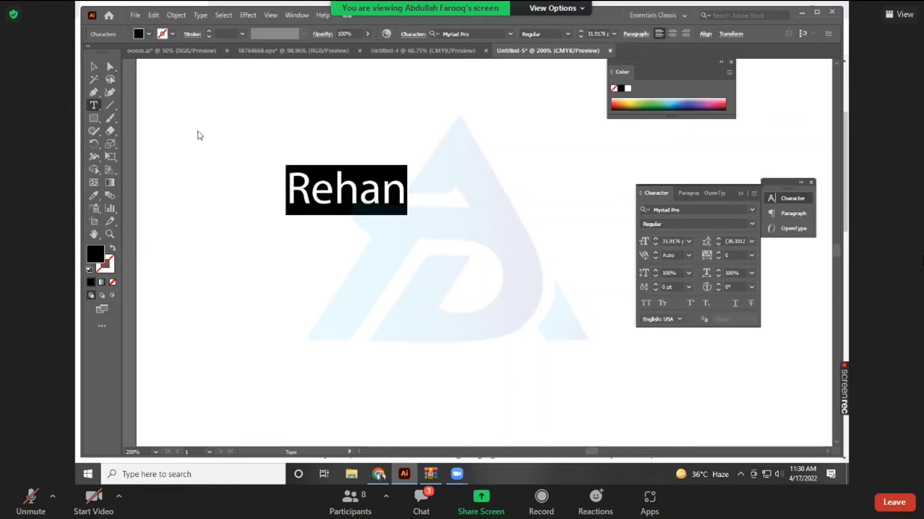
{"action": "double_click", "coordinate": [95, 68]}
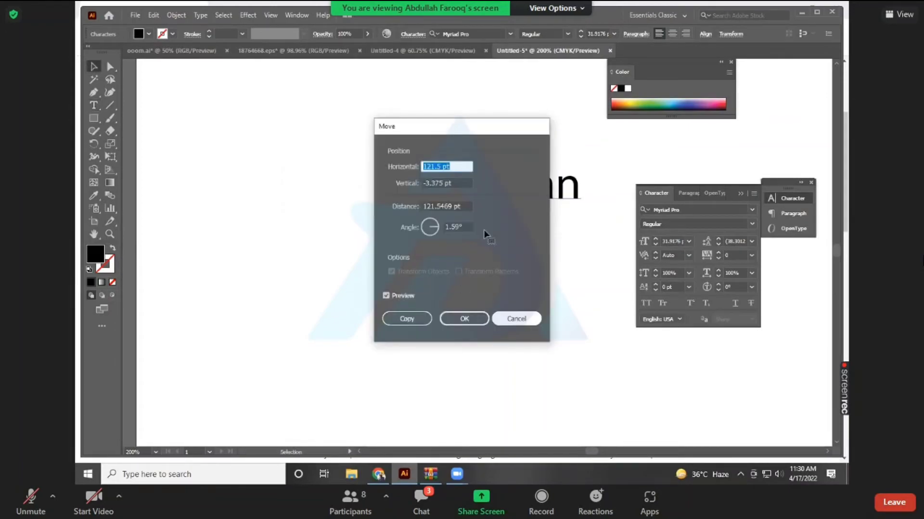
{"action": "key", "text": "Return"}
Select the second and third letters of the name and set their tracking to 10.
{"action": "double_click", "coordinate": [491, 192]}
{"action": "left_click", "coordinate": [490, 192]}
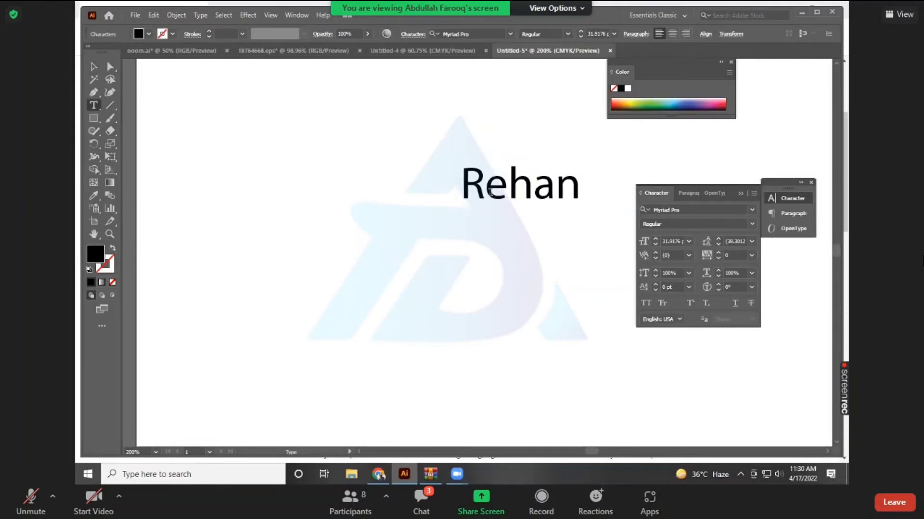
{"action": "key", "text": "shift+Right"}
{"action": "key", "text": "shift+Right"}
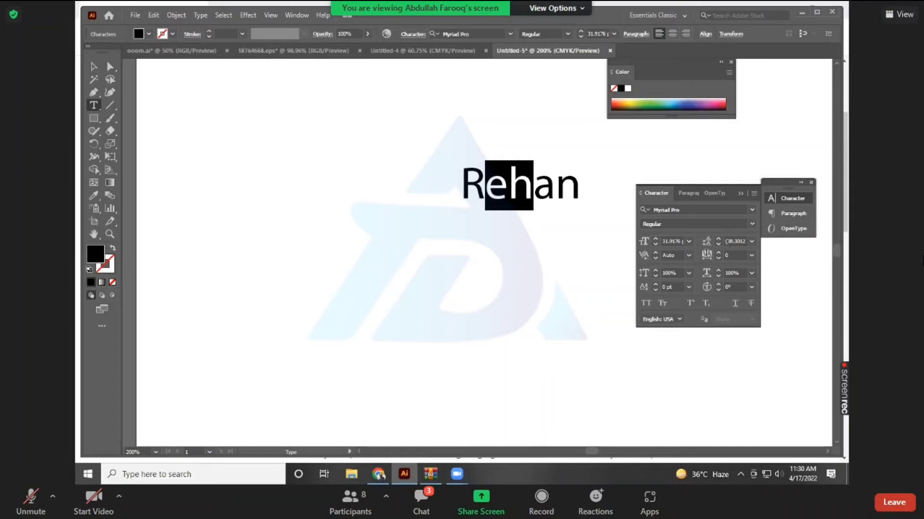
{"action": "left_click", "coordinate": [742, 254]}
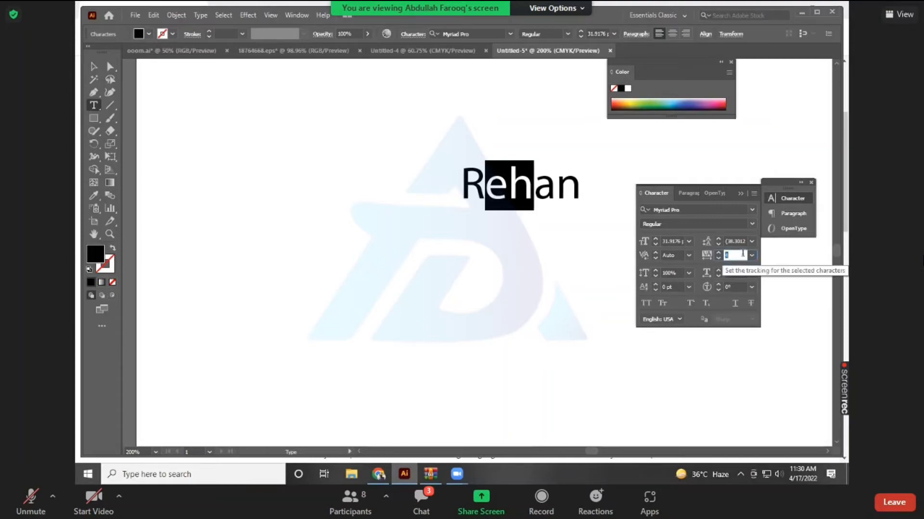
{"action": "type", "text": "10"}
{"action": "key", "text": "Return"}
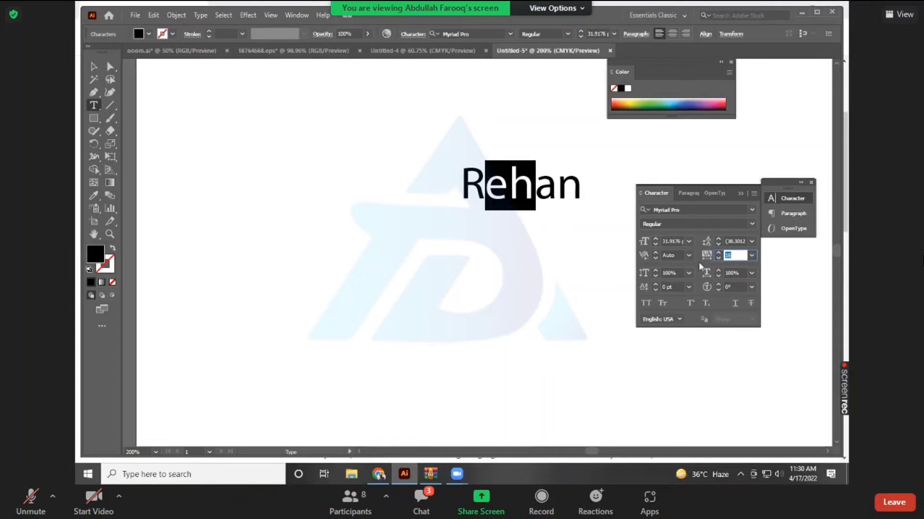
Raise the tracking of the two selected letters gradually to 269 and view the tracking presets.
{"action": "key", "text": "Up"}
{"action": "key", "text": "Up"}
{"action": "key", "text": "Up"}
{"action": "key", "text": "Up"}
{"action": "key", "text": "Up"}
{"action": "key", "text": "Up"}
{"action": "key", "text": "Up"}
{"action": "key", "text": "Up"}
{"action": "key", "text": "Up"}
{"action": "key", "text": "Up"}
{"action": "key", "text": "Up"}
{"action": "key", "text": "Up"}
{"action": "key", "text": "Up"}
{"action": "key", "text": "Up"}
{"action": "key", "text": "Up"}
{"action": "key", "text": "Up"}
{"action": "key", "text": "Up"}
{"action": "key", "text": "Up"}
{"action": "key", "text": "Up"}
{"action": "key", "text": "Up"}
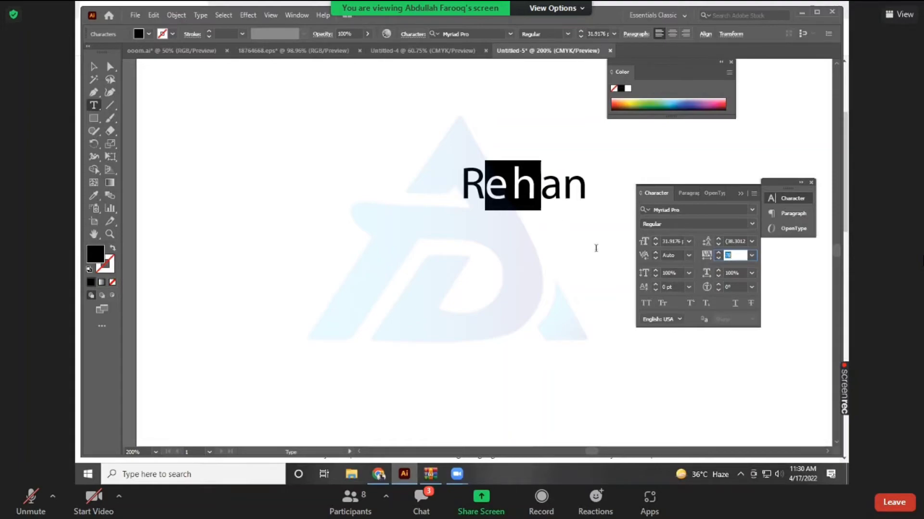
{"action": "key", "text": "Up"}
{"action": "key", "text": "Up"}
{"action": "key", "text": "Up"}
{"action": "key", "text": "Up"}
{"action": "key", "text": "Up"}
{"action": "key", "text": "Up"}
{"action": "key", "text": "Up"}
{"action": "key", "text": "Up"}
{"action": "key", "text": "Up"}
{"action": "key", "text": "Up"}
{"action": "key", "text": "Up"}
{"action": "key", "text": "Up"}
{"action": "key", "text": "Up"}
{"action": "key", "text": "Up"}
{"action": "key", "text": "Up"}
{"action": "key", "text": "Up"}
{"action": "key", "text": "Up"}
{"action": "key", "text": "Up"}
{"action": "key", "text": "Up"}
{"action": "key", "text": "Up"}
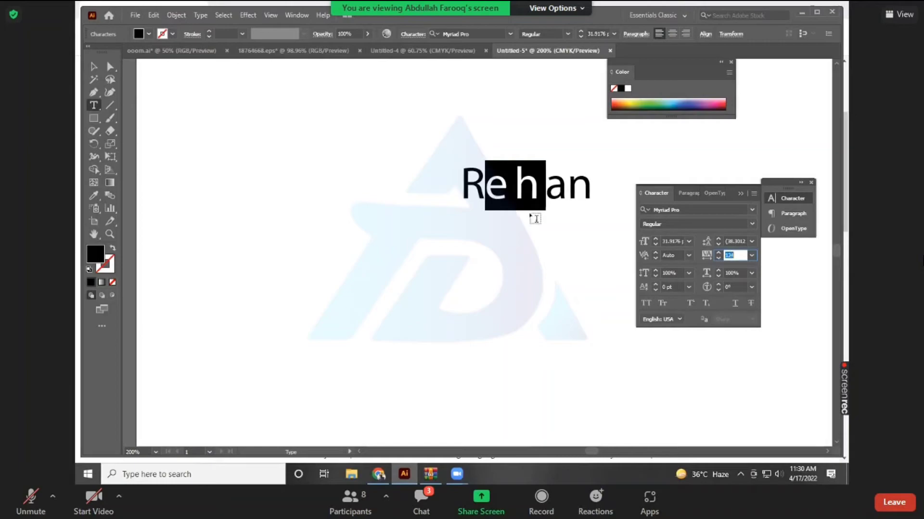
{"action": "key", "text": "Up"}
{"action": "key", "text": "Up"}
{"action": "key", "text": "Up"}
{"action": "key", "text": "Up"}
{"action": "key", "text": "Up"}
{"action": "key", "text": "Up"}
{"action": "key", "text": "Up"}
{"action": "key", "text": "Up"}
{"action": "key", "text": "Up"}
{"action": "key", "text": "Up"}
{"action": "key", "text": "Up"}
{"action": "key", "text": "Up"}
{"action": "key", "text": "Up"}
{"action": "key", "text": "Up"}
{"action": "key", "text": "Up"}
{"action": "key", "text": "Up"}
{"action": "key", "text": "Up"}
{"action": "key", "text": "Up"}
{"action": "key", "text": "Up"}
{"action": "key", "text": "Up"}
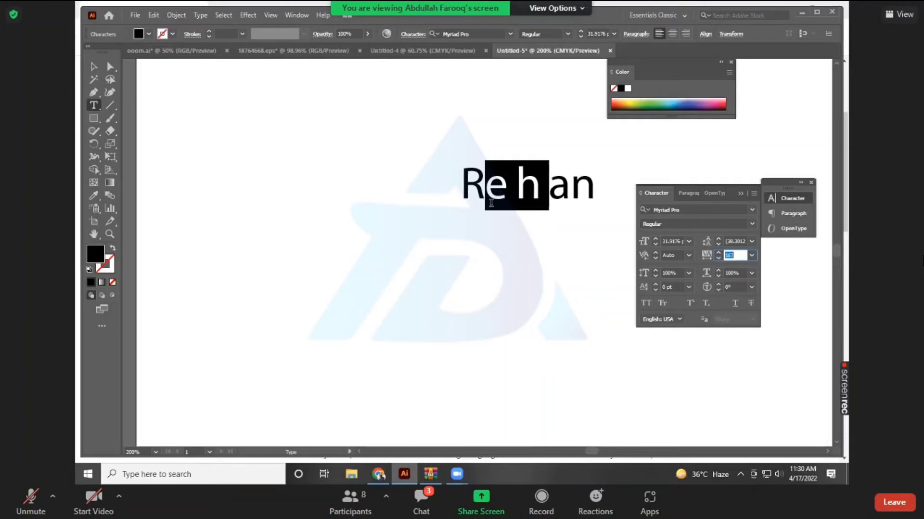
{"action": "key", "text": "Up"}
{"action": "key", "text": "Up"}
{"action": "key", "text": "Up"}
{"action": "key", "text": "Up"}
{"action": "key", "text": "Up"}
{"action": "key", "text": "Up"}
{"action": "key", "text": "Up"}
{"action": "key", "text": "Up"}
{"action": "key", "text": "Up"}
{"action": "key", "text": "Up"}
{"action": "key", "text": "Up"}
{"action": "key", "text": "Up"}
{"action": "key", "text": "Up"}
{"action": "key", "text": "Up"}
{"action": "key", "text": "Up"}
{"action": "key", "text": "Up"}
{"action": "key", "text": "Up"}
{"action": "key", "text": "Up"}
{"action": "key", "text": "Up"}
{"action": "key", "text": "Up"}
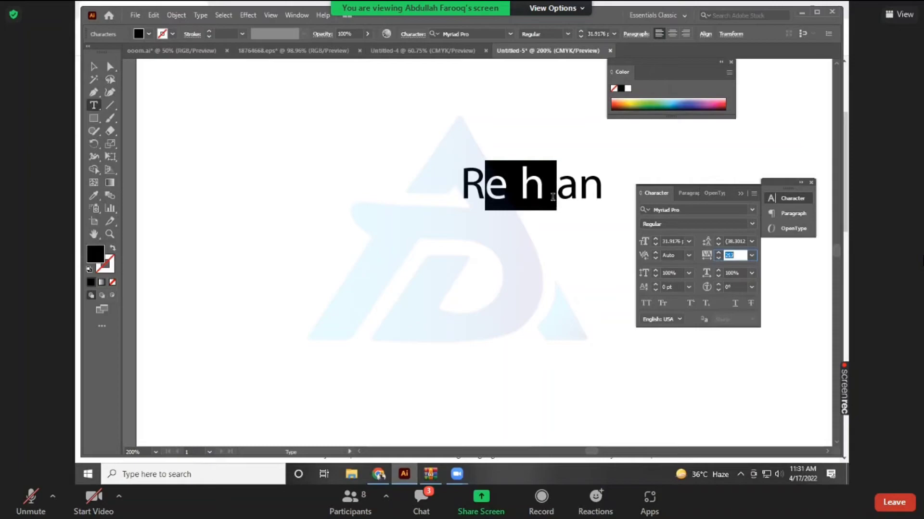
{"action": "key", "text": "Up"}
{"action": "key", "text": "Up"}
{"action": "key", "text": "Up"}
{"action": "key", "text": "Up"}
{"action": "key", "text": "Up"}
{"action": "key", "text": "Up"}
{"action": "key", "text": "Up"}
{"action": "key", "text": "Up"}
{"action": "key", "text": "Up"}
{"action": "key", "text": "Up"}
{"action": "key", "text": "Up"}
{"action": "key", "text": "Up"}
{"action": "key", "text": "Up"}
{"action": "key", "text": "Up"}
{"action": "key", "text": "Up"}
{"action": "key", "text": "Up"}
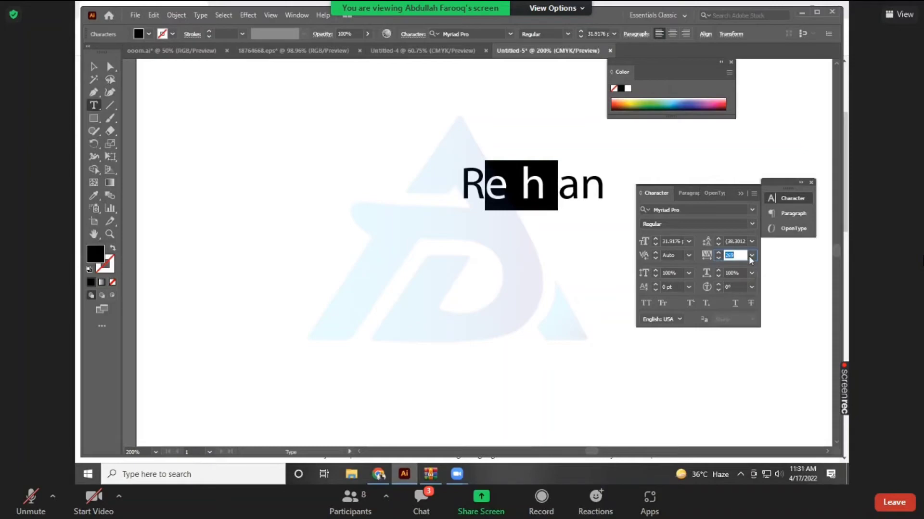
{"action": "left_click", "coordinate": [752, 256]}
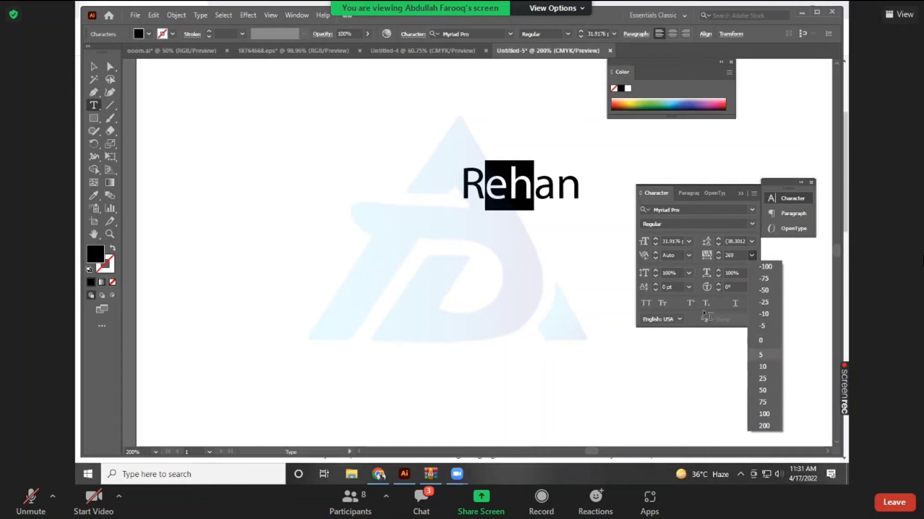
{"action": "left_click", "coordinate": [643, 277]}
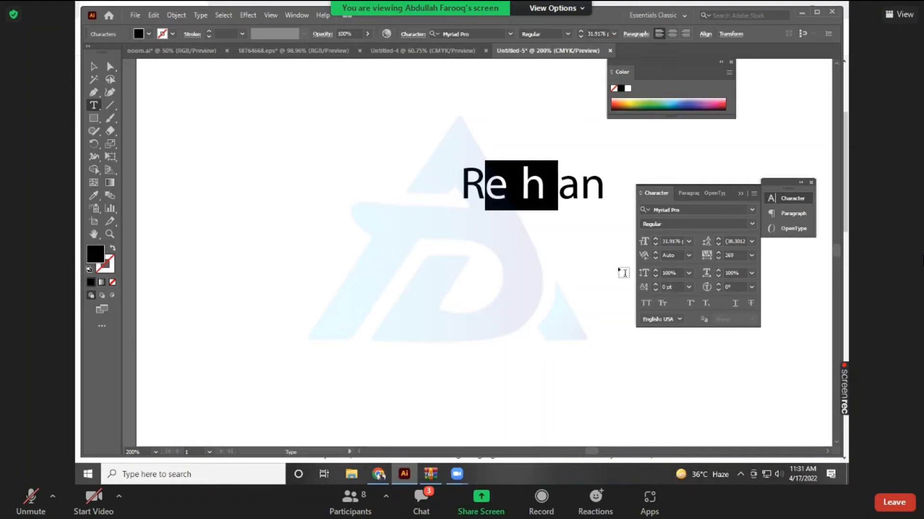
Undo the tracking changes, the move and the inserted spaces in the name text.
{"action": "left_click", "coordinate": [93, 68]}
{"action": "key", "text": "ctrl+z"}
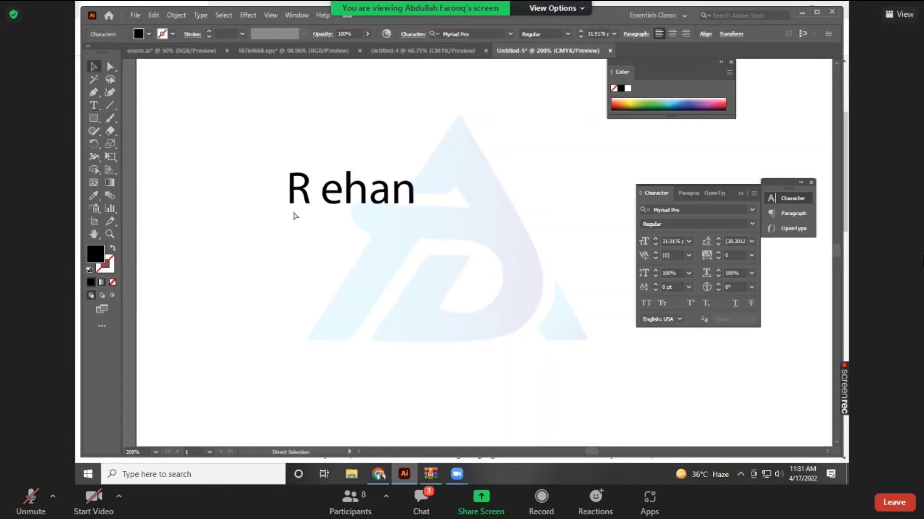
{"action": "key", "text": "ctrl+z"}
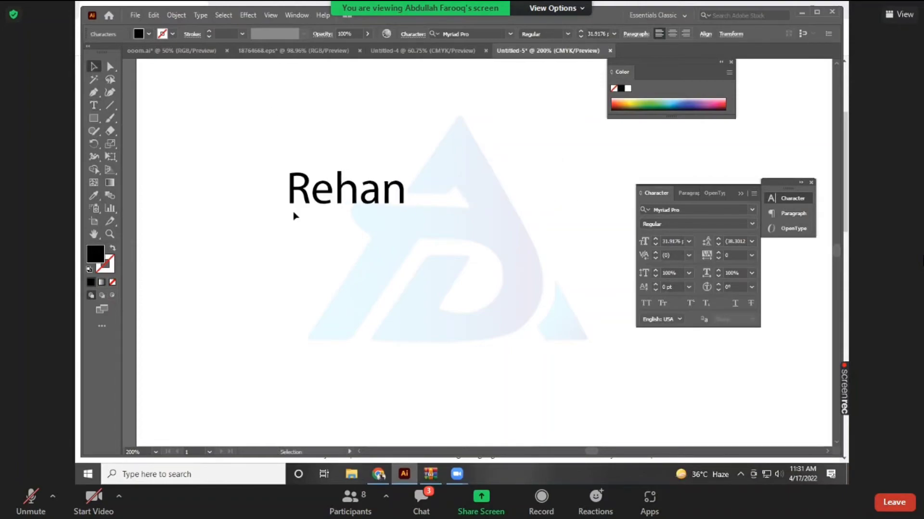
Reselect the name text as an object and move it by 121.5 pt horizontally and -3.375 pt vertically.
{"action": "left_click", "coordinate": [460, 225]}
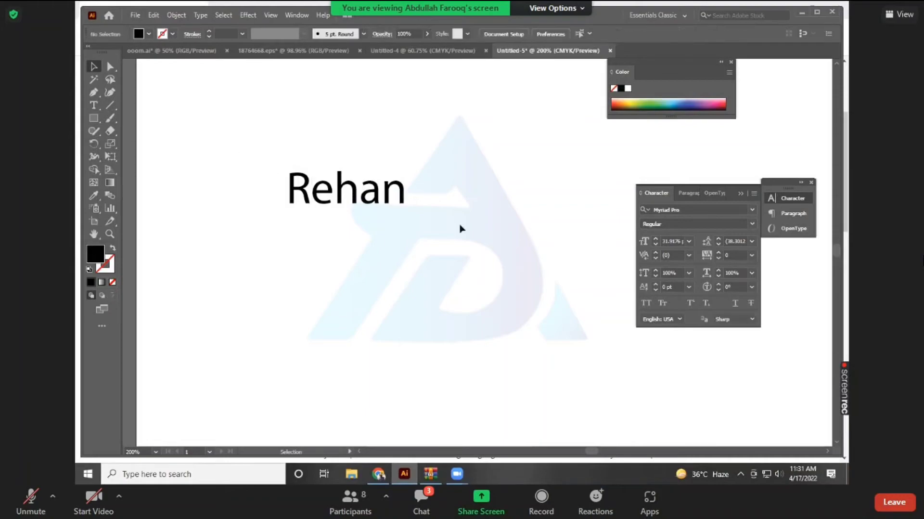
{"action": "left_click_drag", "start_coordinate": [437, 223], "coordinate": [233, 143]}
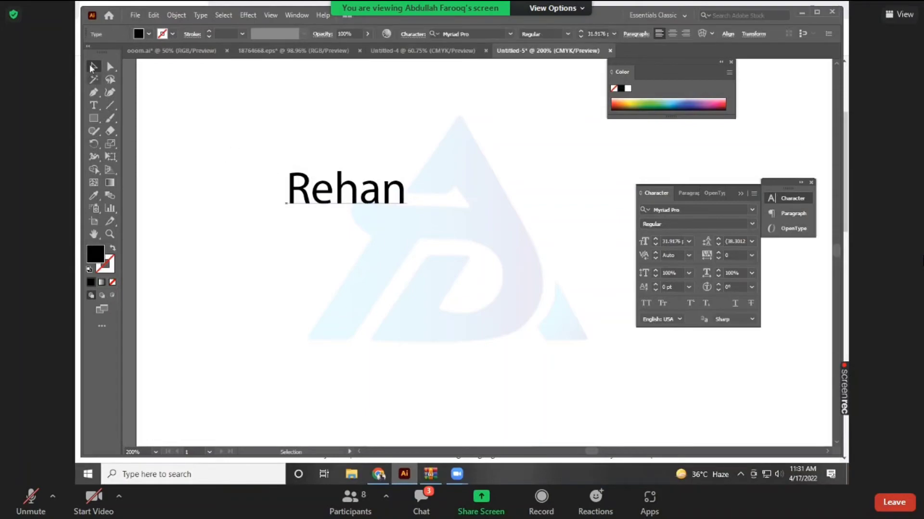
{"action": "key", "text": "Return"}
{"action": "key", "text": "Return"}
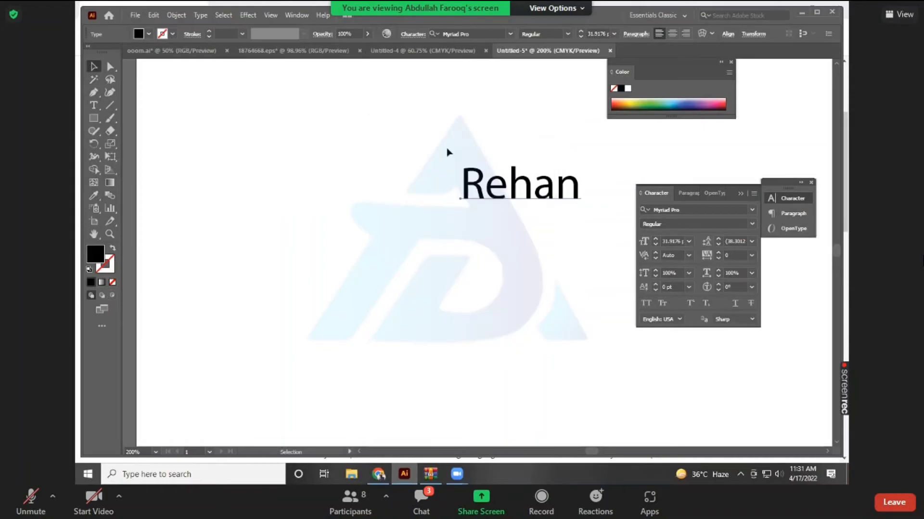
{"action": "double_click", "coordinate": [471, 186]}
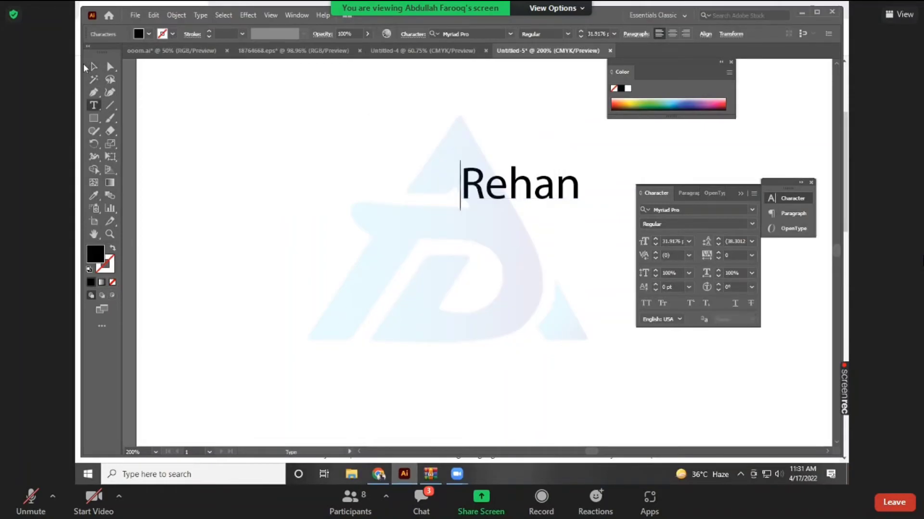
{"action": "left_click", "coordinate": [96, 67]}
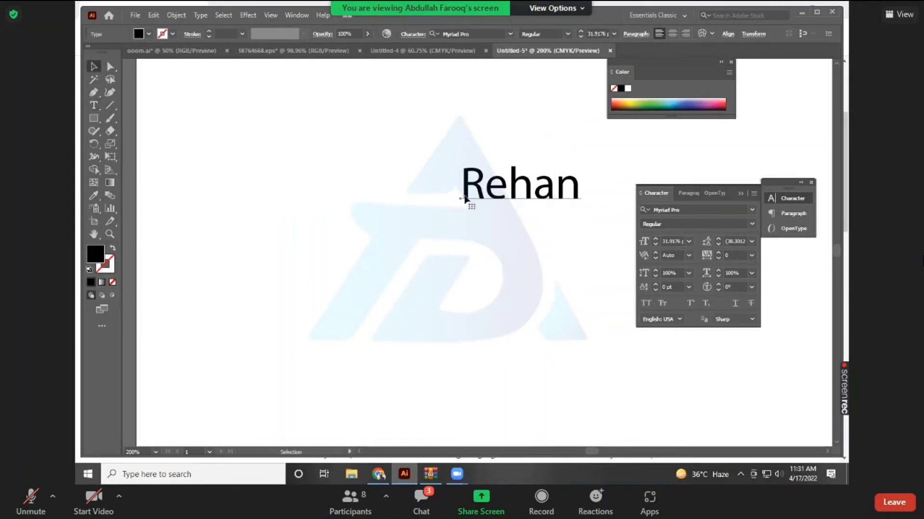
{"action": "key", "text": "t"}
{"action": "left_click", "coordinate": [447, 209]}
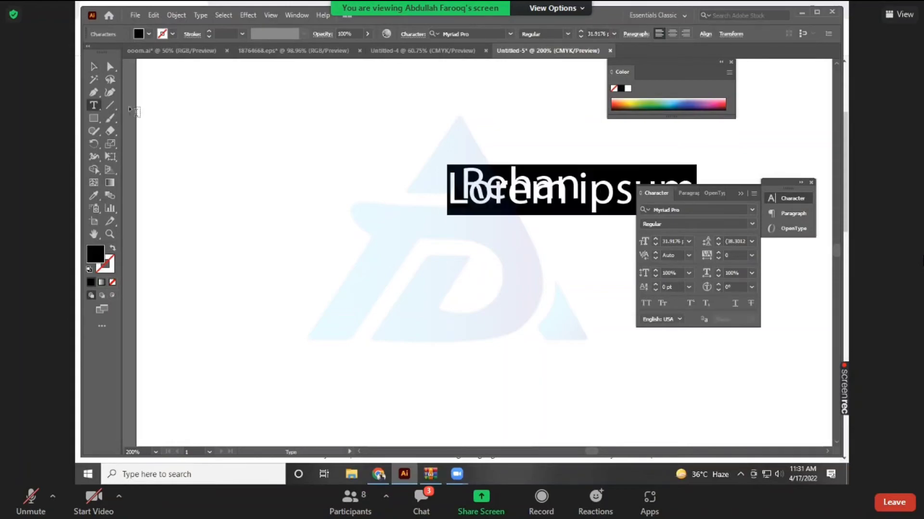
{"action": "key", "text": "ctrl+z"}
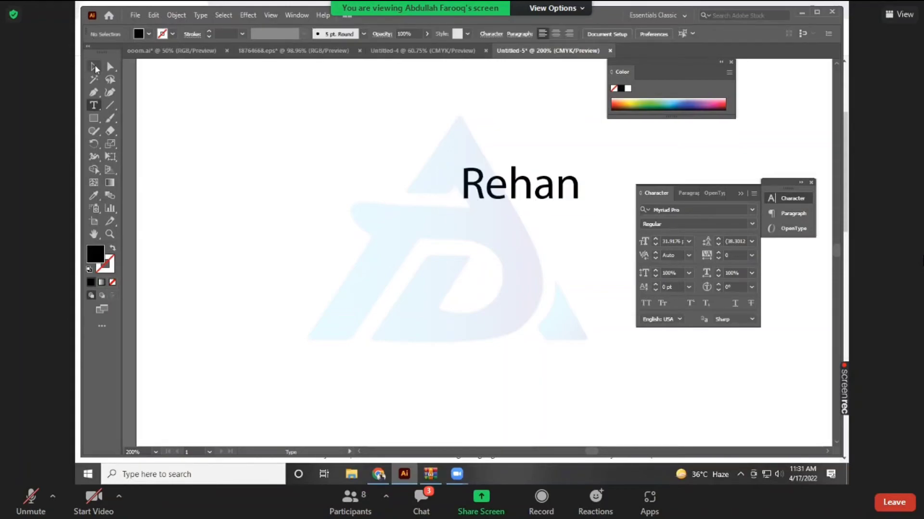
{"action": "key", "text": "v"}
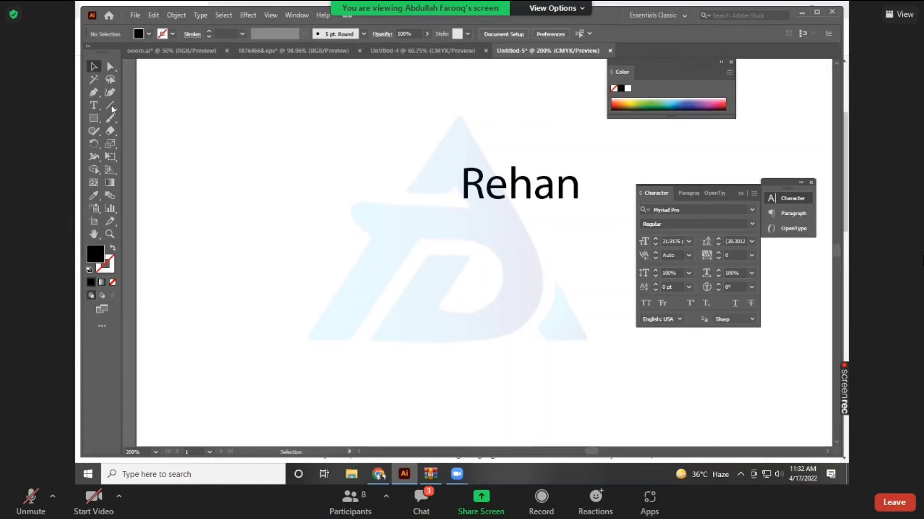
Select the name text and preview the vertical scale and horizontal scale presets on it, keeping both at 100%.
{"action": "left_click", "coordinate": [526, 177]}
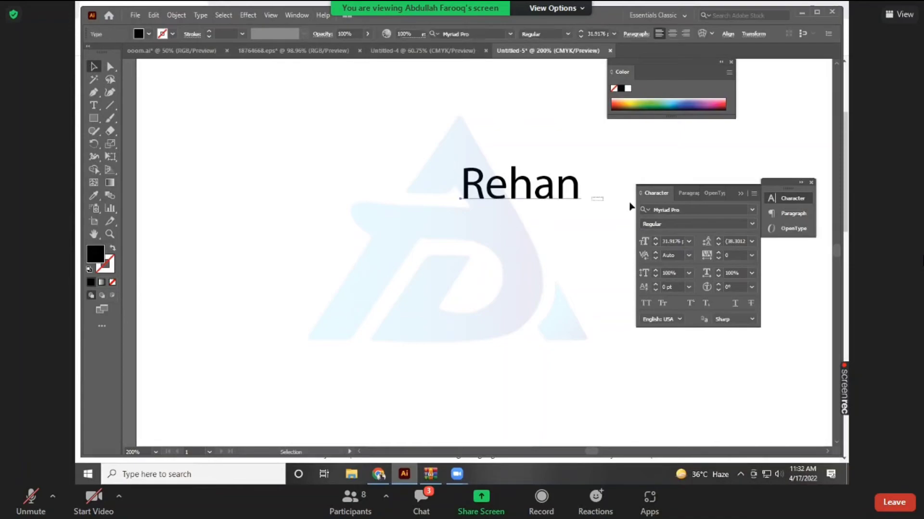
{"action": "left_click", "coordinate": [689, 272]}
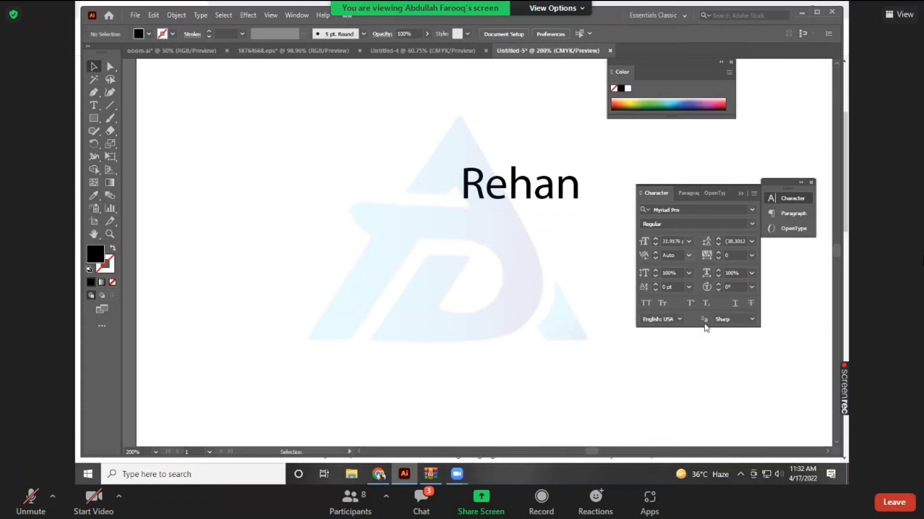
{"action": "left_click", "coordinate": [702, 319]}
{"action": "left_click", "coordinate": [561, 204]}
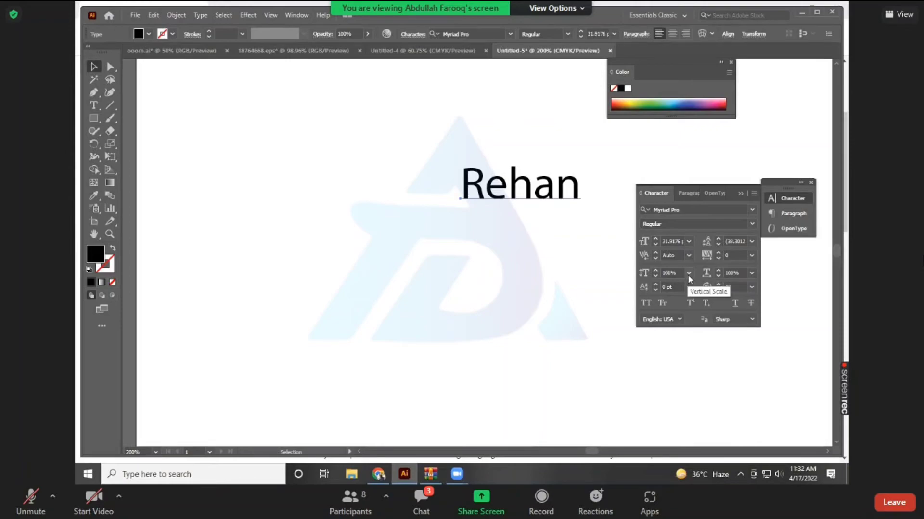
{"action": "left_click", "coordinate": [689, 275]}
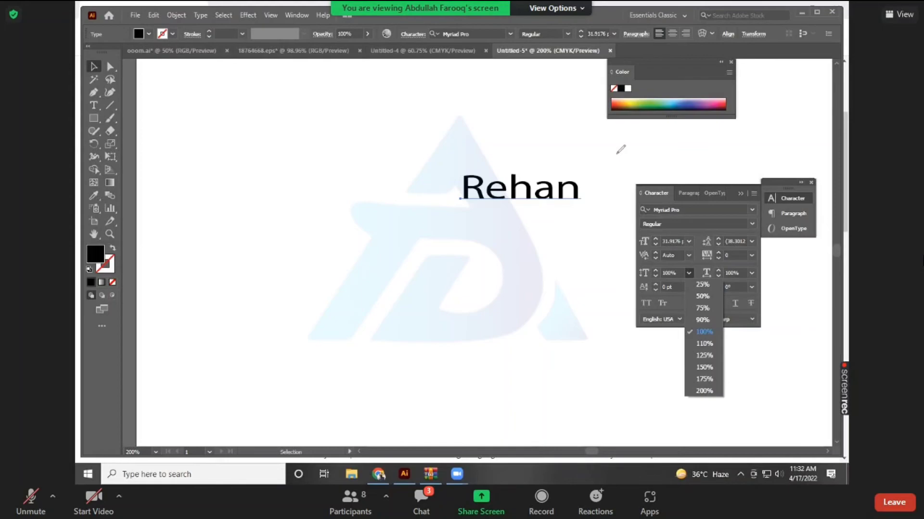
{"action": "left_click", "coordinate": [618, 114]}
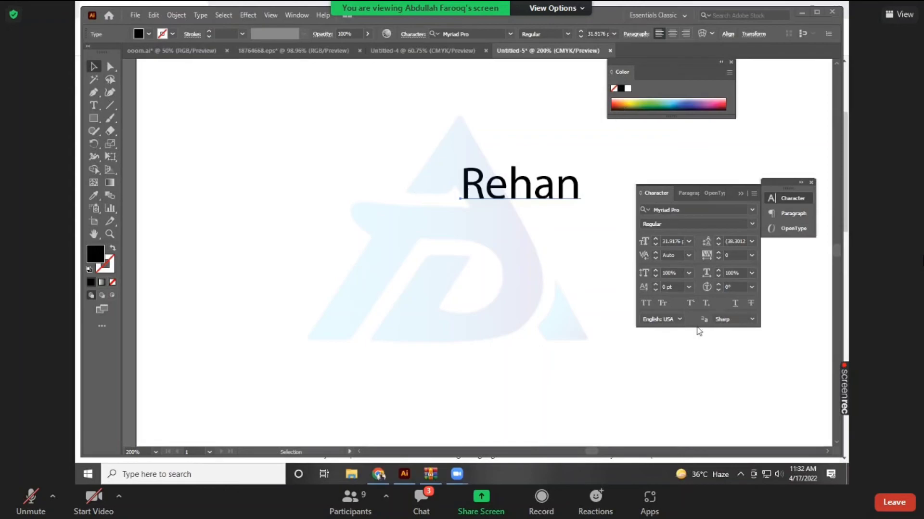
{"action": "left_click", "coordinate": [689, 272]}
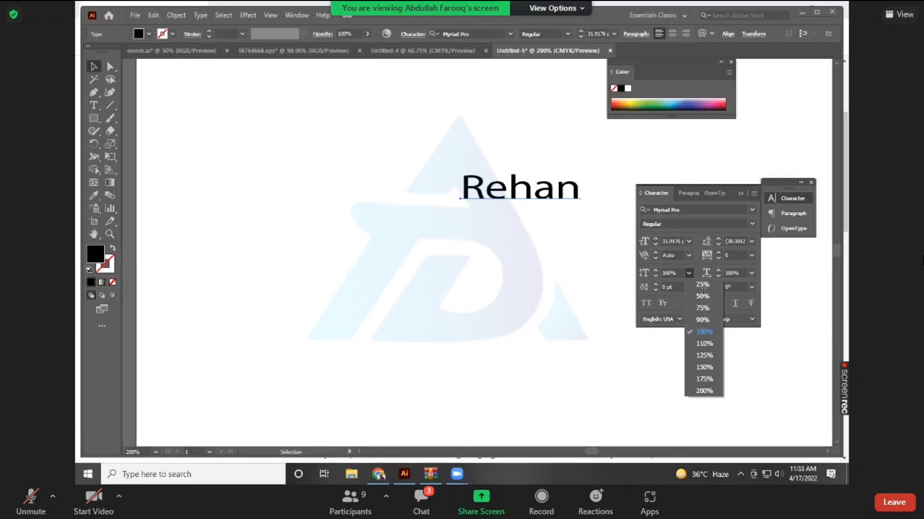
{"action": "left_click", "coordinate": [755, 336]}
{"action": "left_click", "coordinate": [752, 272]}
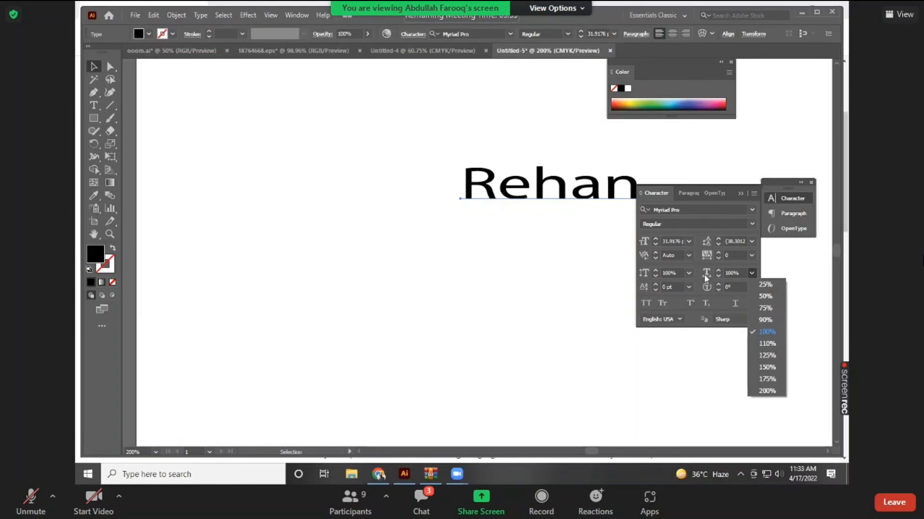
{"action": "left_click", "coordinate": [737, 278]}
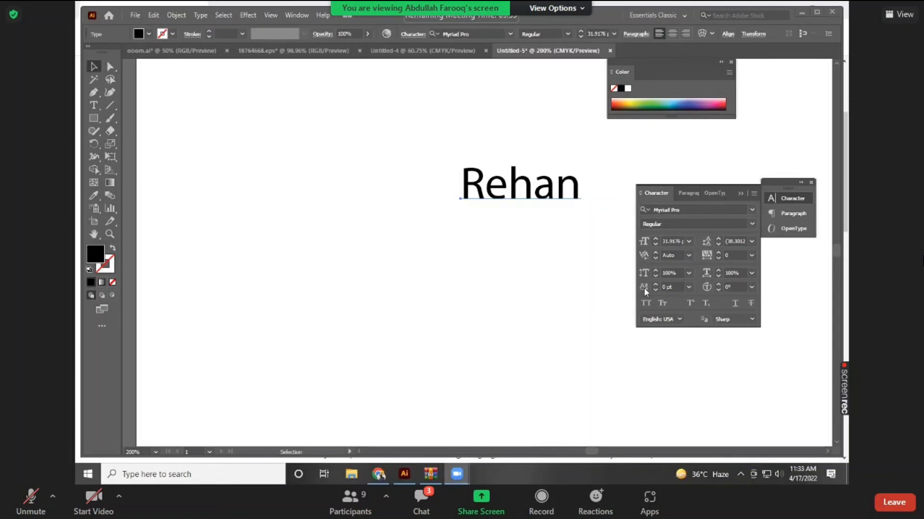
Set the baseline shift of the name text to 9 pt.
{"action": "left_click", "coordinate": [689, 292]}
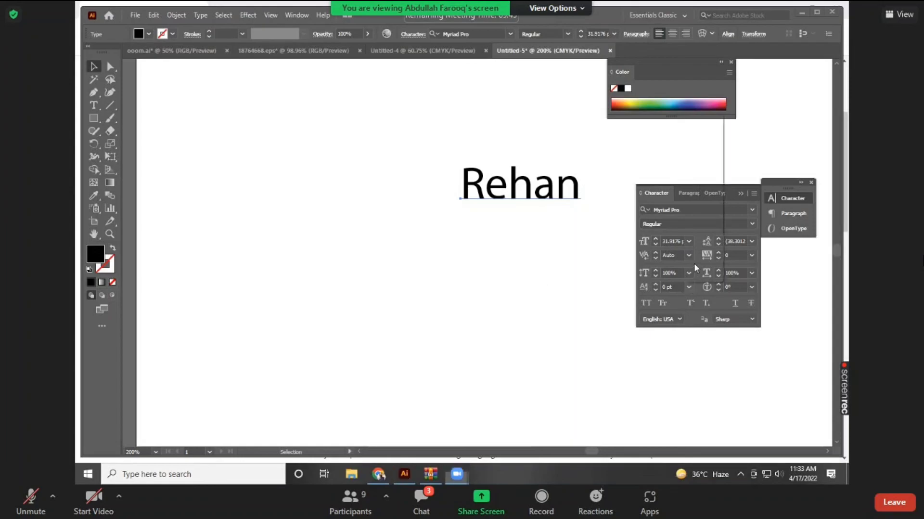
{"action": "left_click", "coordinate": [690, 287]}
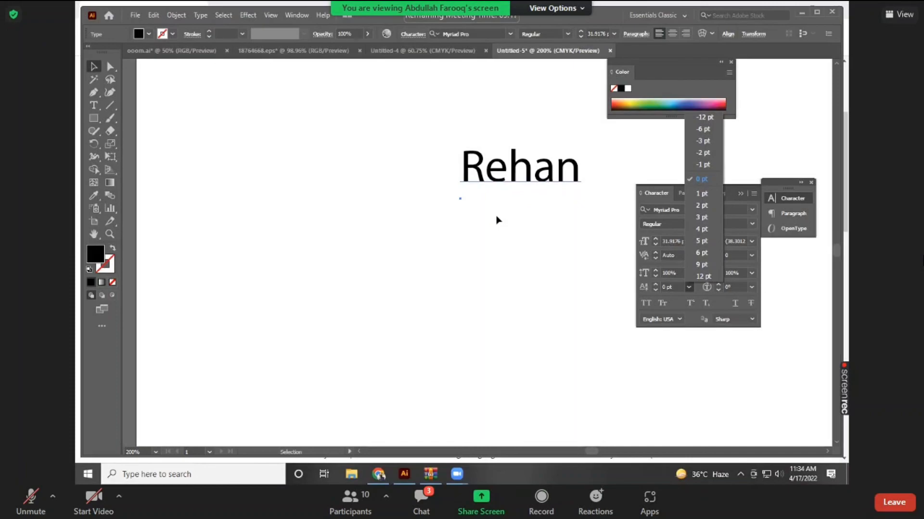
{"action": "left_click", "coordinate": [702, 264]}
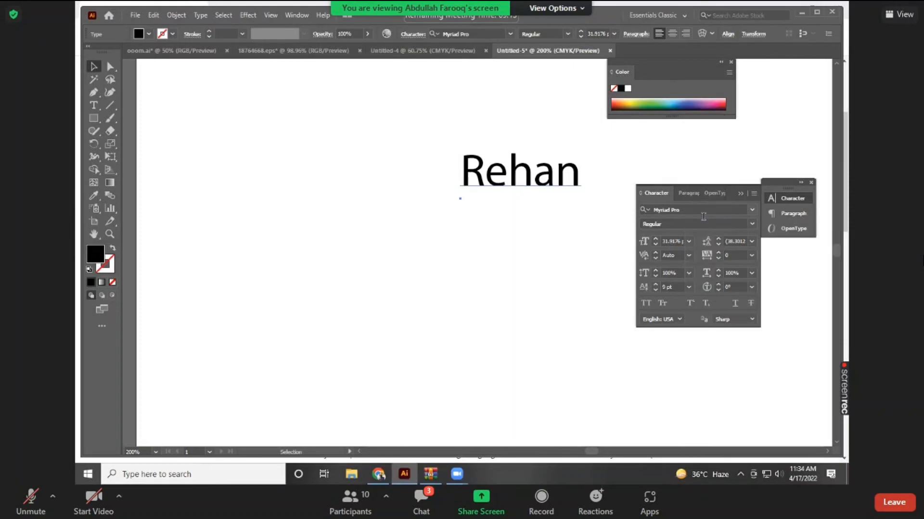
Open the Myriad Pro font style list and preview the styles on the name text.
{"action": "left_click", "coordinate": [752, 224]}
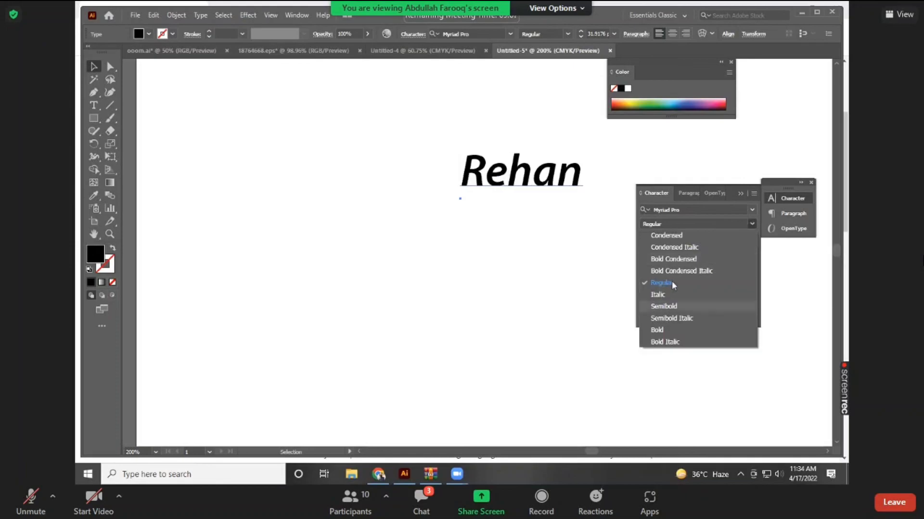